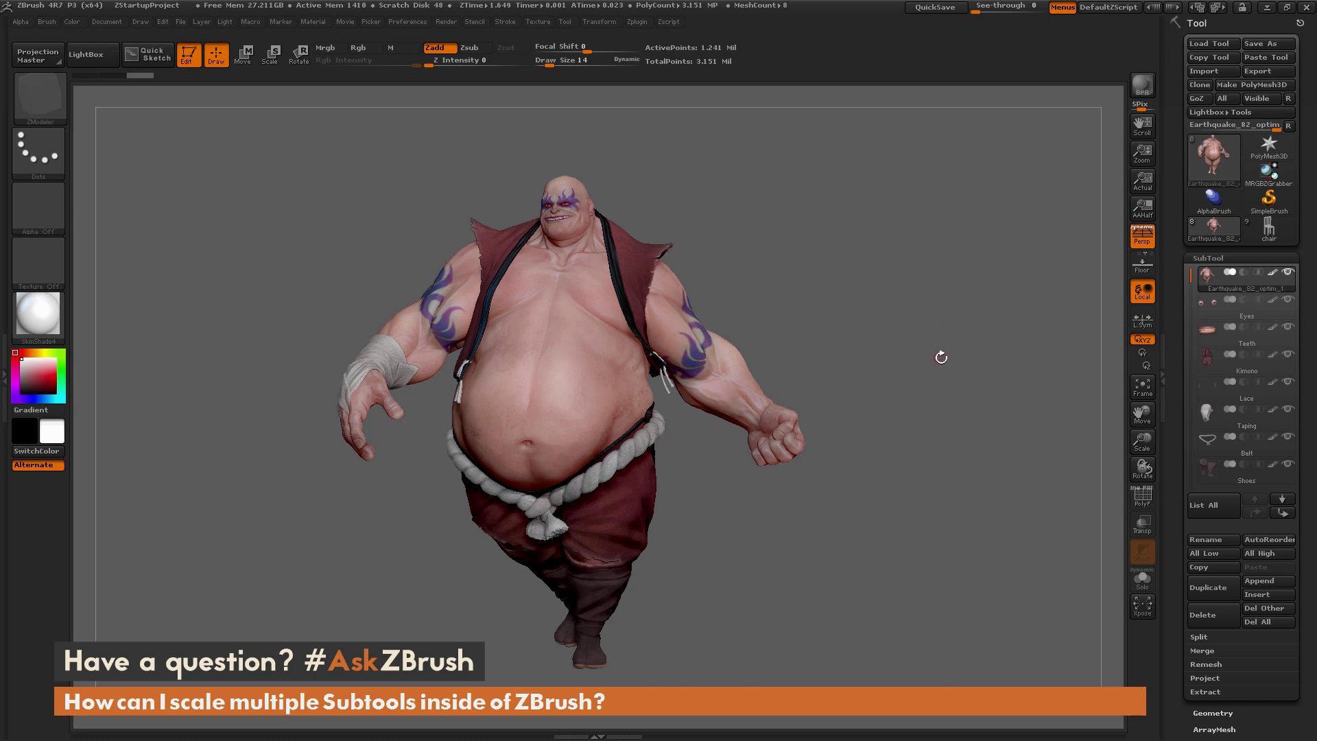
# Open the Deformation settings for the character's body subtool
pyautogui.moveTo(961, 383)
pyautogui.mouseDown()
pyautogui.moveTo(1043, 389)
pyautogui.moveTo(967, 398)
pyautogui.mouseUp()
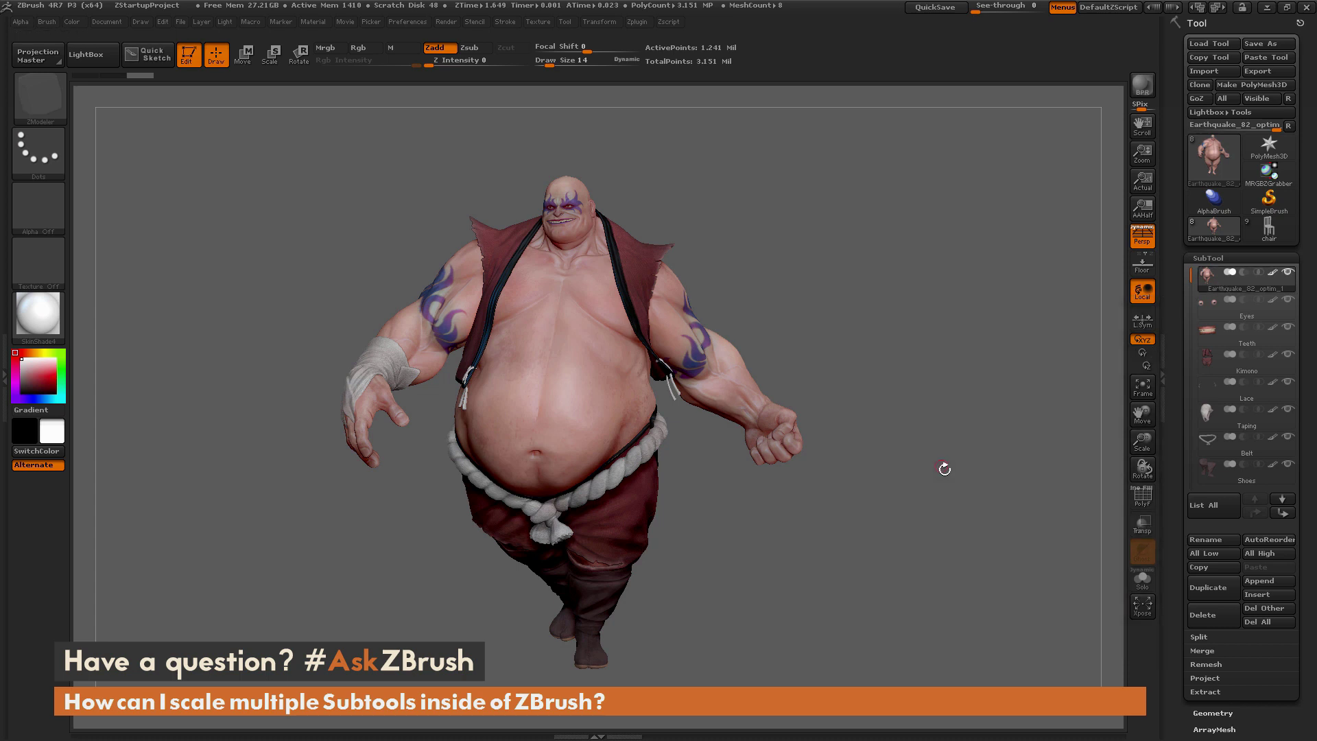
pyautogui.moveTo(945, 465); pyautogui.dragTo(935, 448)
pyautogui.scroll(-5, 1176, 431)
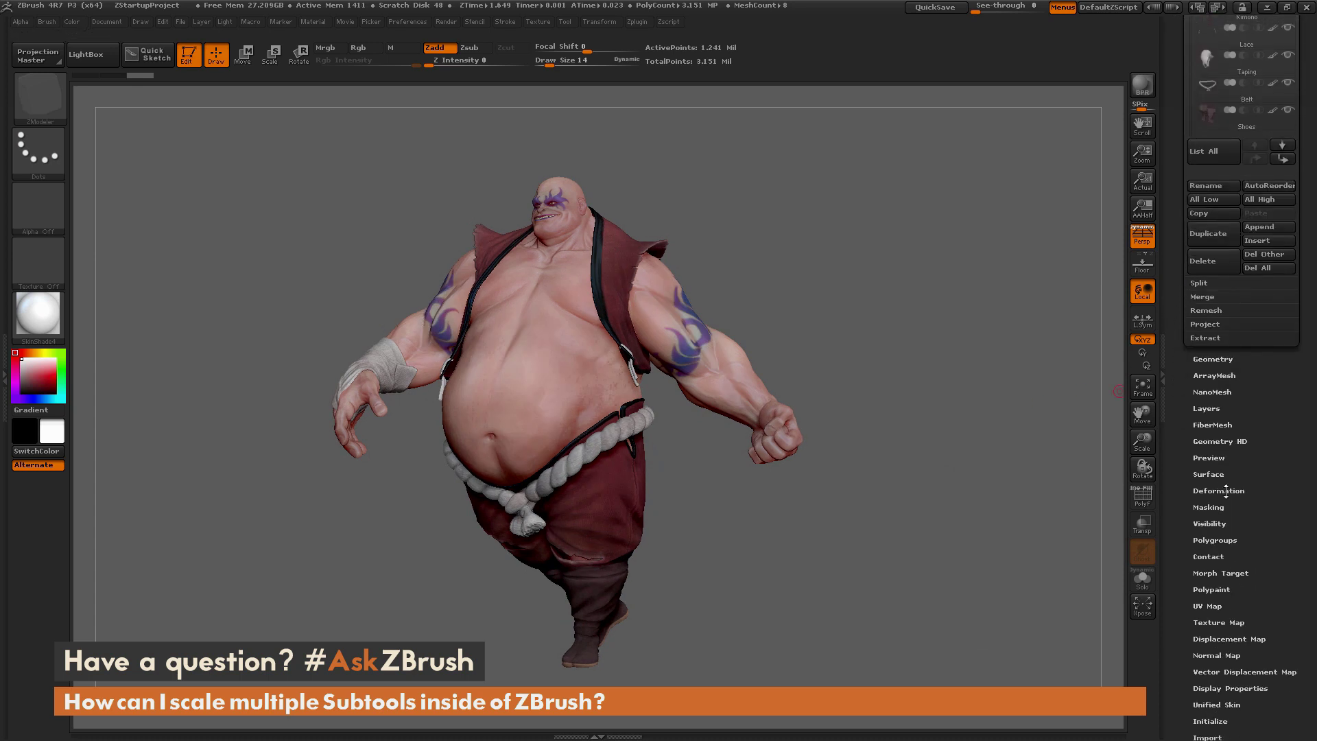
pyautogui.click(1225, 490)
pyautogui.scroll(2, 1175, 514)
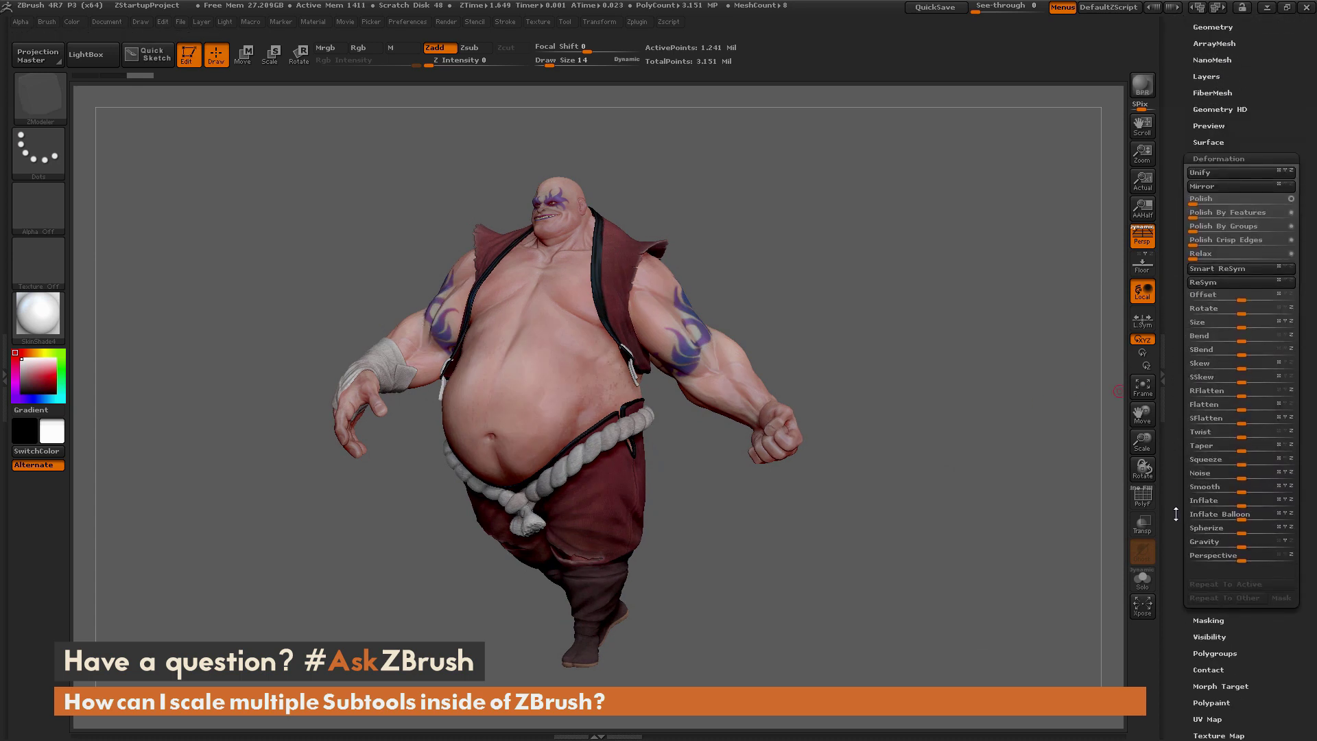
pyautogui.scroll(1, 1176, 514)
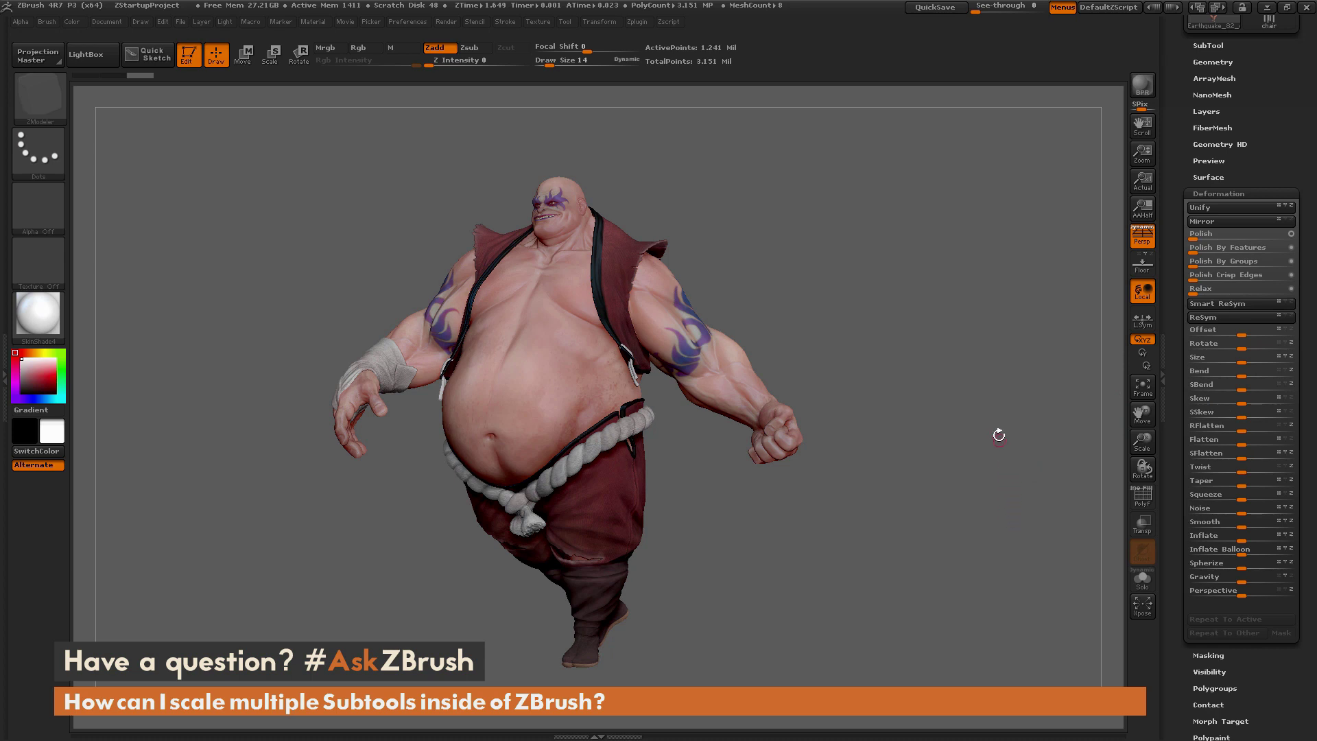
# Shrink the body subtool with the Size deformation on all axes and repeat it on all other visible subtools
pyautogui.moveTo(917, 401); pyautogui.dragTo(875, 405)
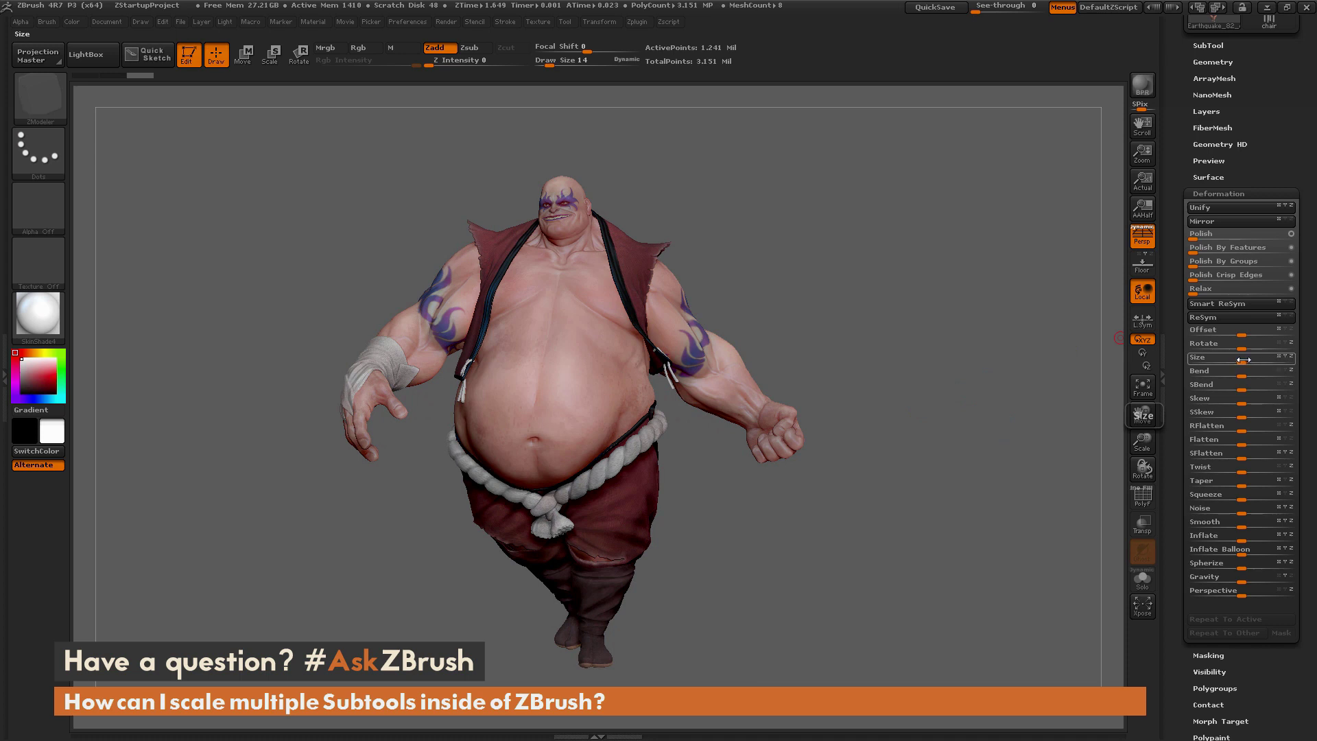
pyautogui.moveTo(1242, 362); pyautogui.dragTo(1181, 366)
pyautogui.moveTo(976, 505)
pyautogui.mouseDown()
pyautogui.moveTo(926, 508)
pyautogui.moveTo(1009, 510)
pyautogui.moveTo(967, 507)
pyautogui.mouseUp()
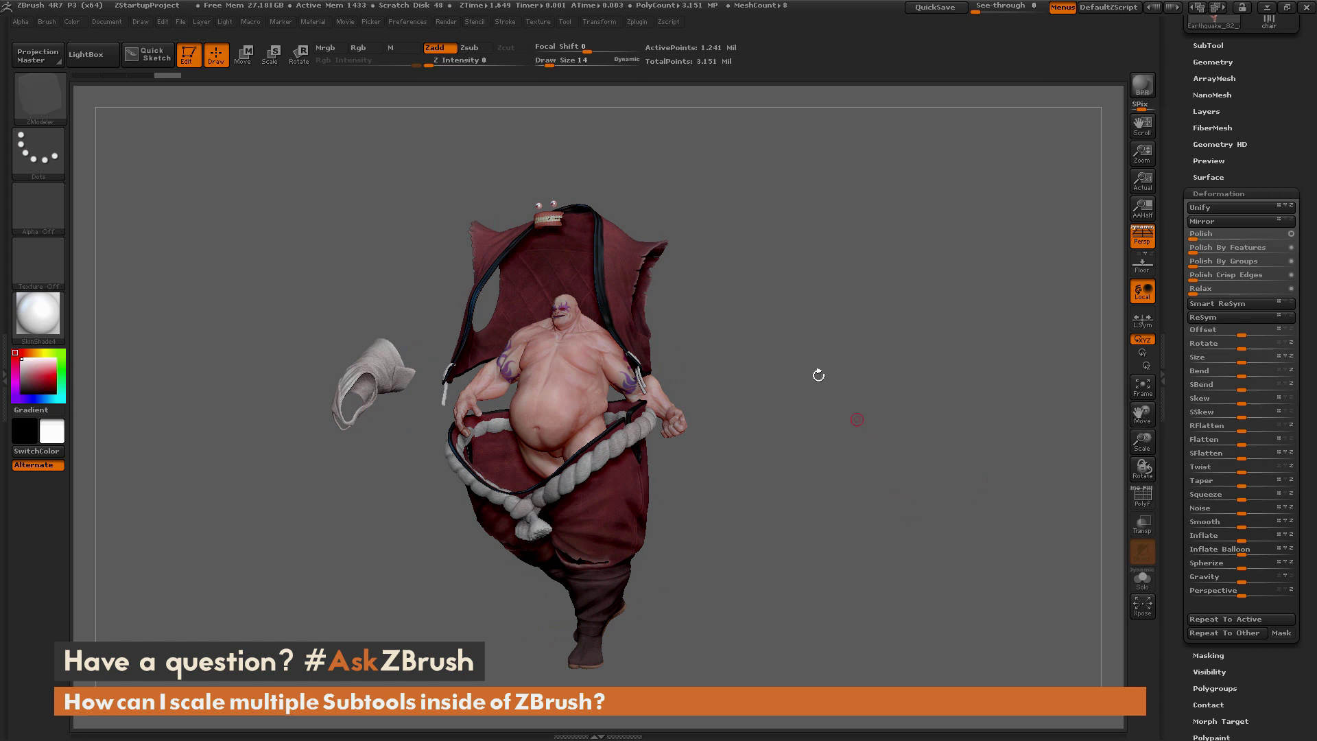
pyautogui.moveTo(809, 488)
pyautogui.mouseDown()
pyautogui.moveTo(885, 502)
pyautogui.moveTo(825, 508)
pyautogui.moveTo(835, 494)
pyautogui.mouseUp()
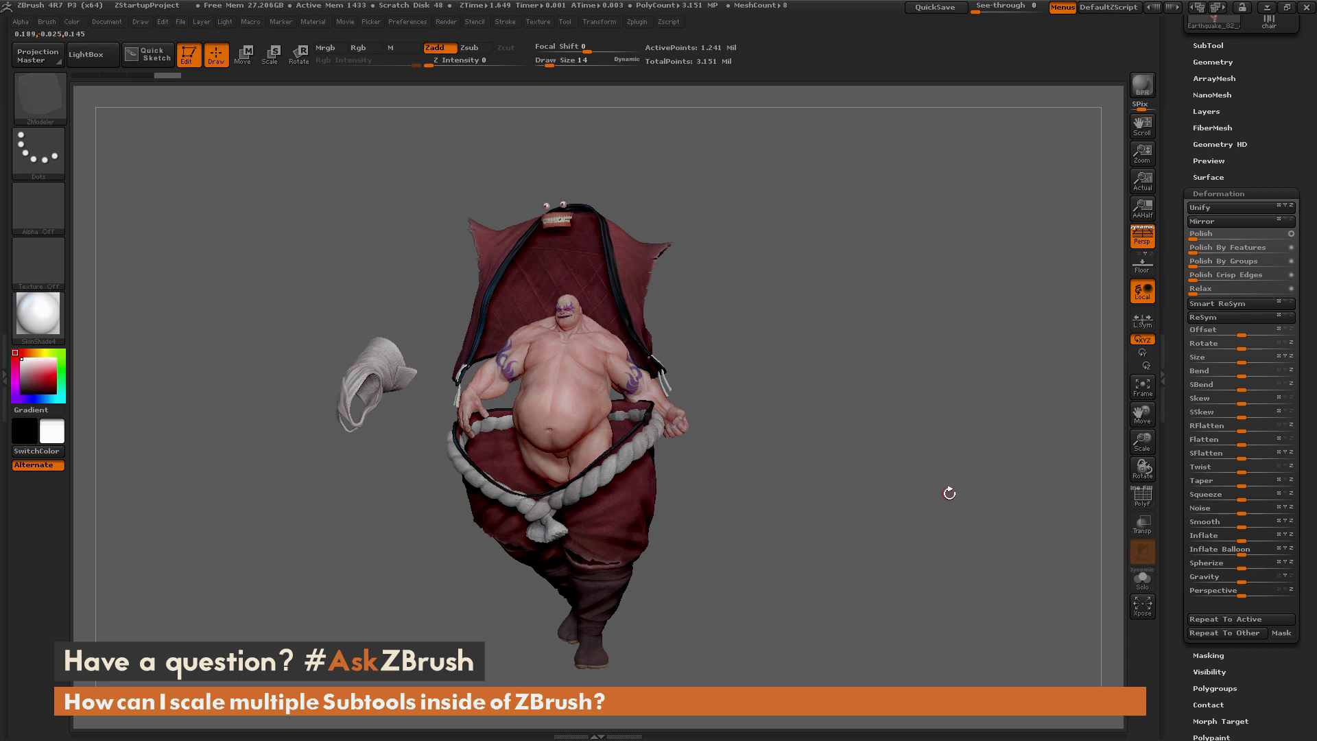
pyautogui.click(1220, 634)
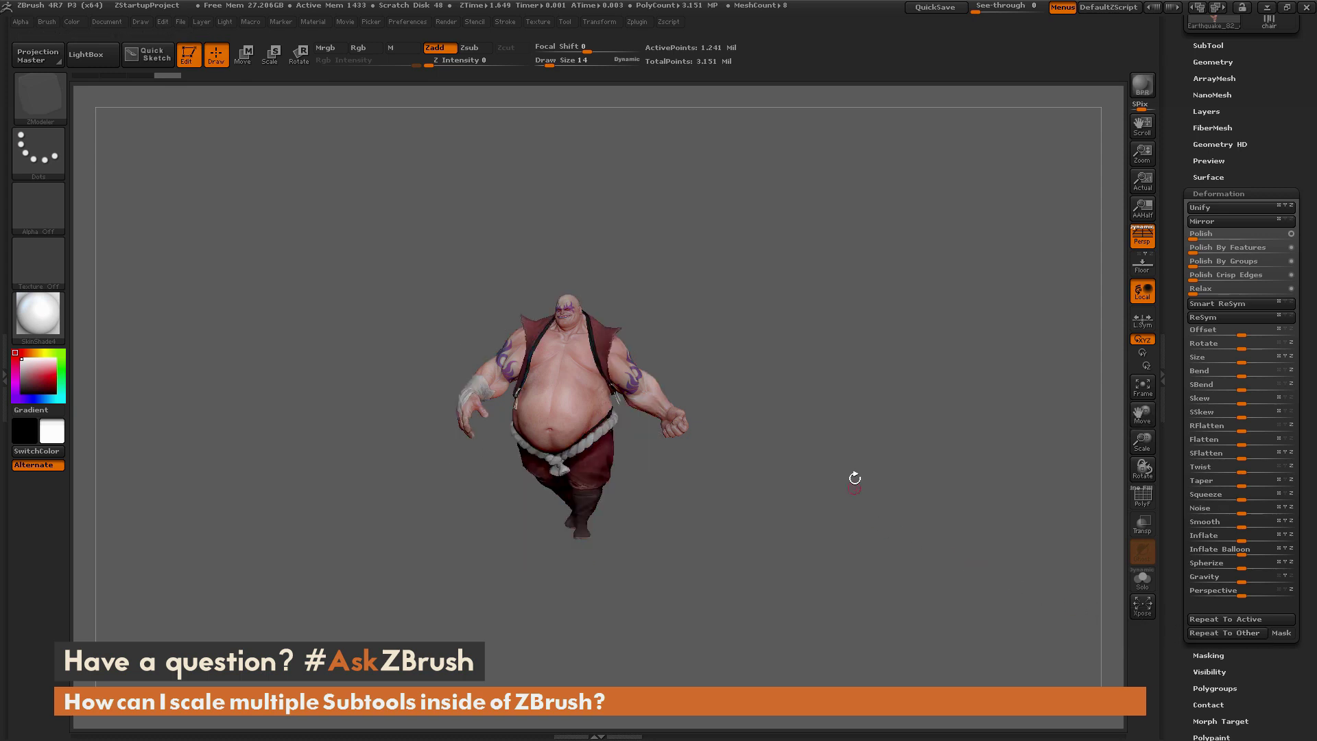
pyautogui.moveTo(864, 467)
pyautogui.mouseDown()
pyautogui.moveTo(960, 467)
pyautogui.moveTo(857, 466)
pyautogui.mouseUp()
pyautogui.moveTo(961, 424); pyautogui.dragTo(967, 418)
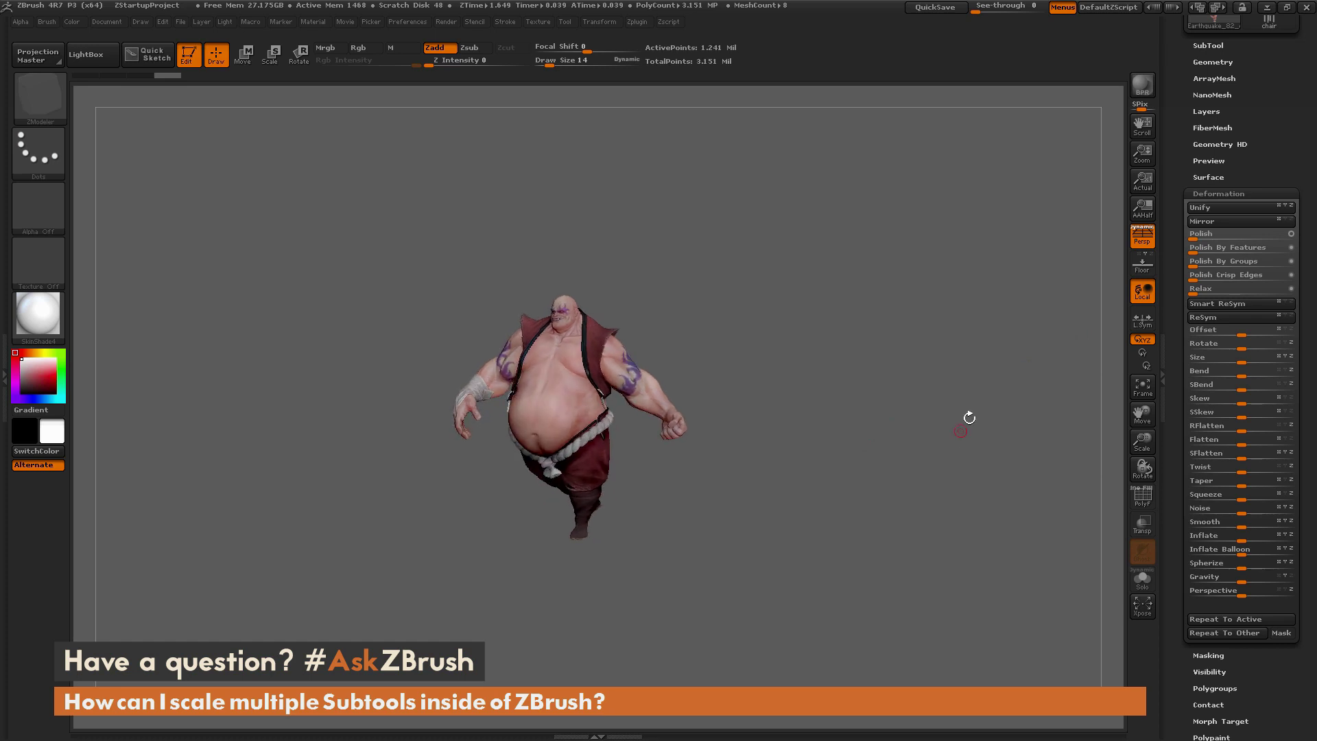
# Enlarge the body subtool with the Size deformation and repeat it on all other visible subtools
pyautogui.moveTo(1243, 360); pyautogui.dragTo(1276, 368)
pyautogui.moveTo(931, 554); pyautogui.dragTo(961, 529)
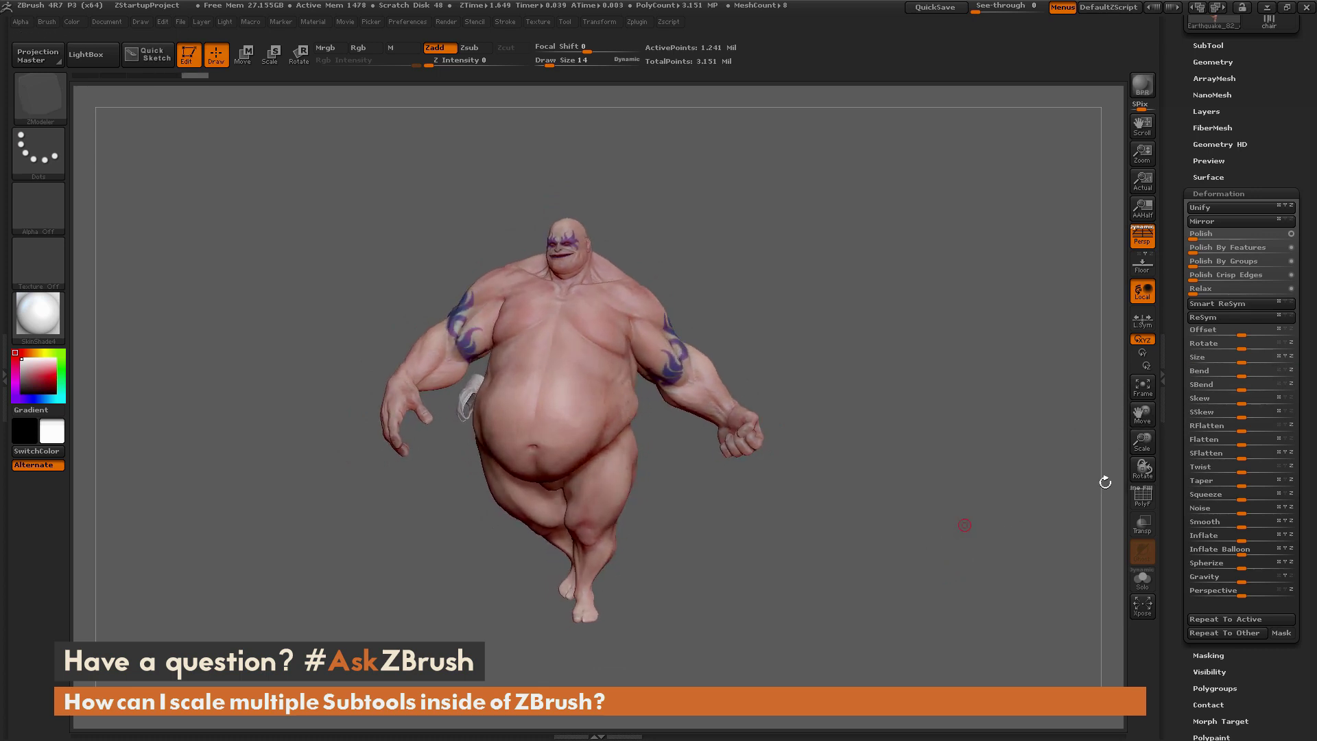
pyautogui.click(1213, 632)
pyautogui.moveTo(956, 465); pyautogui.dragTo(922, 461)
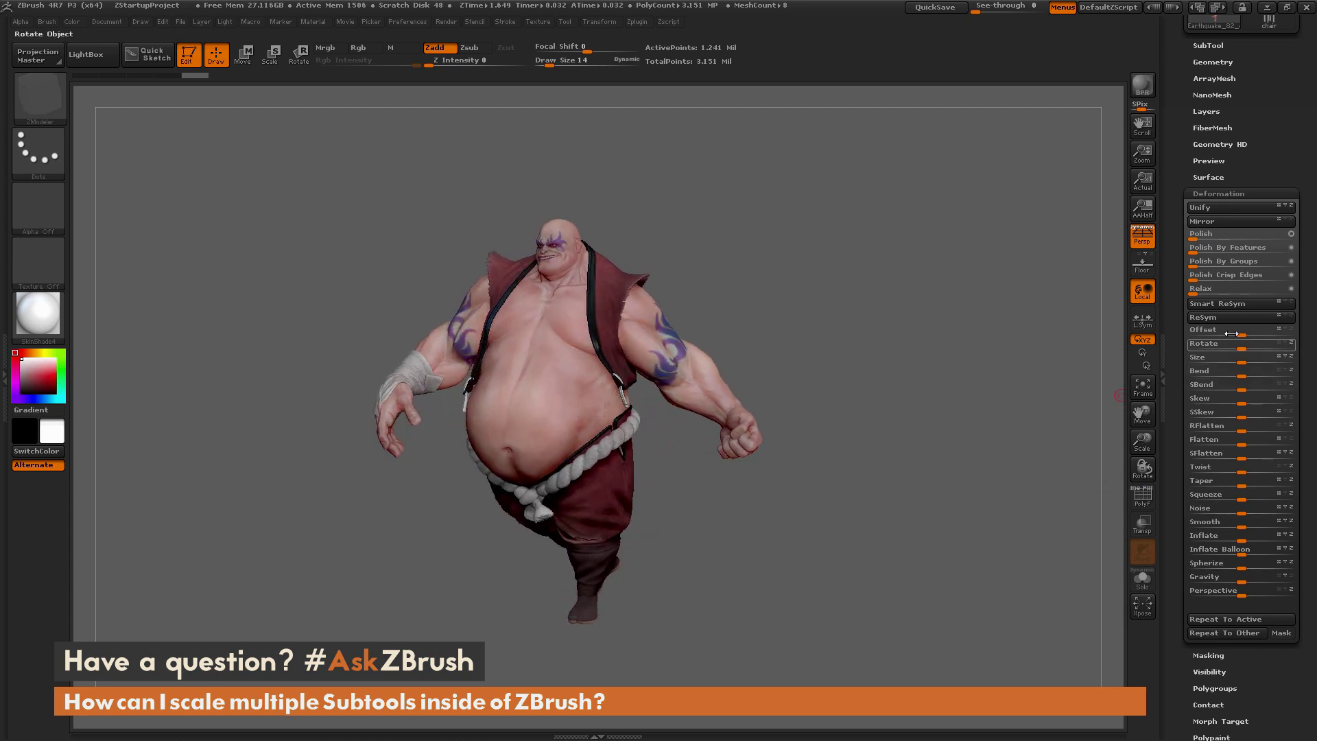
# Twist the body subtool slightly with the Twist deformation and repeat it on all other visible subtools
pyautogui.moveTo(880, 542); pyautogui.dragTo(923, 537)
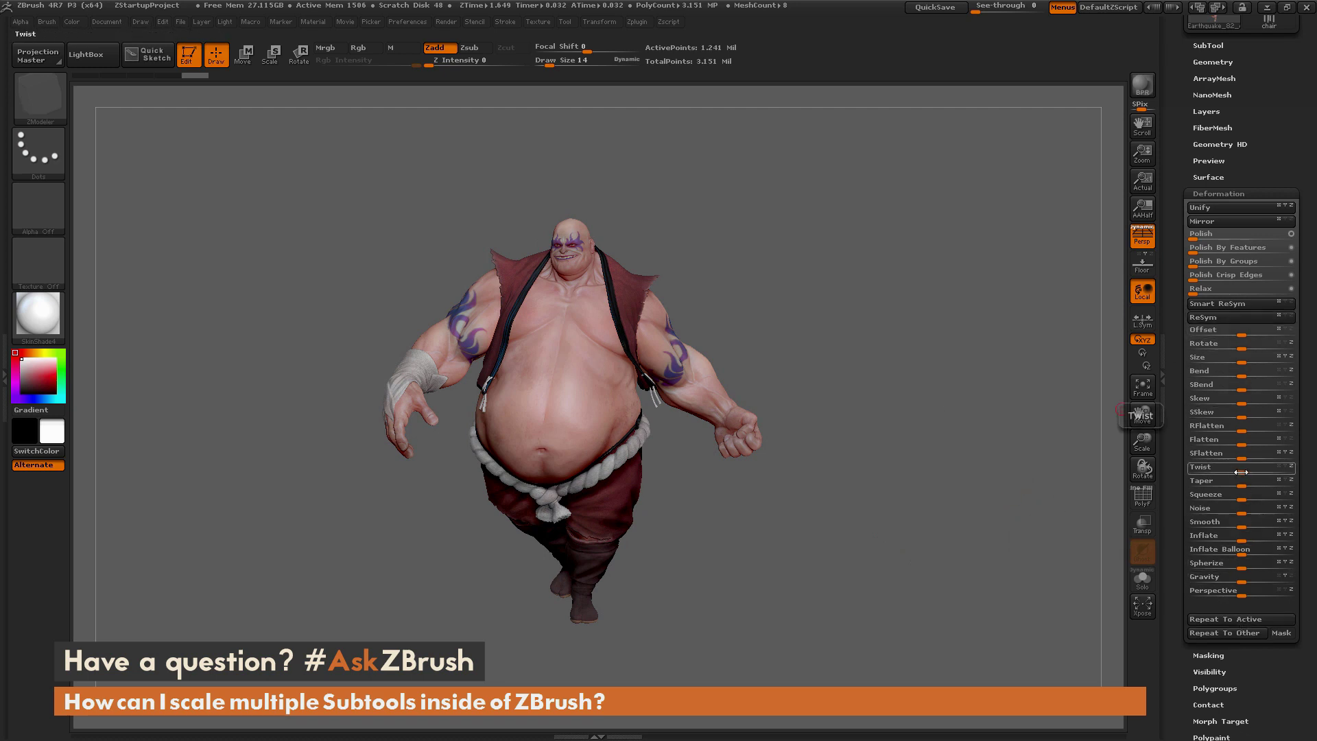
pyautogui.moveTo(1244, 472); pyautogui.dragTo(1249, 526)
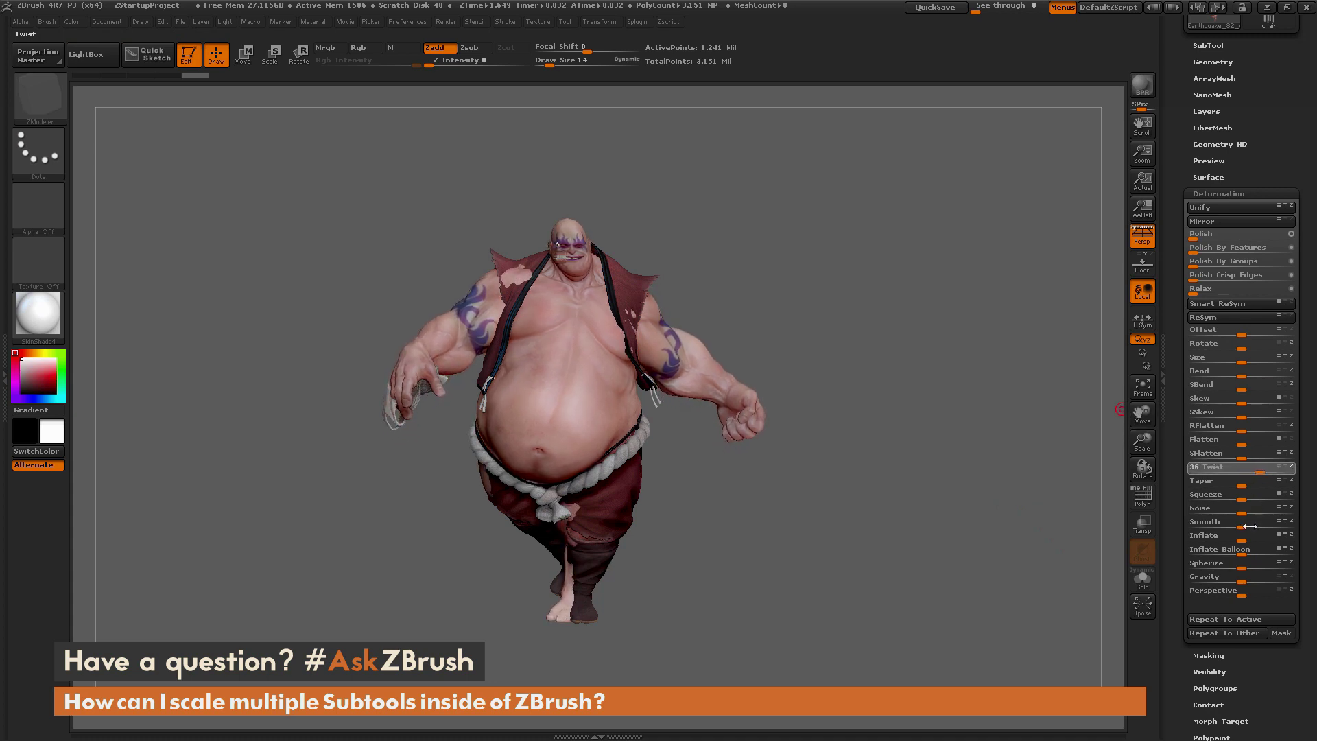
pyautogui.click(1238, 632)
pyautogui.moveTo(914, 465); pyautogui.dragTo(872, 507)
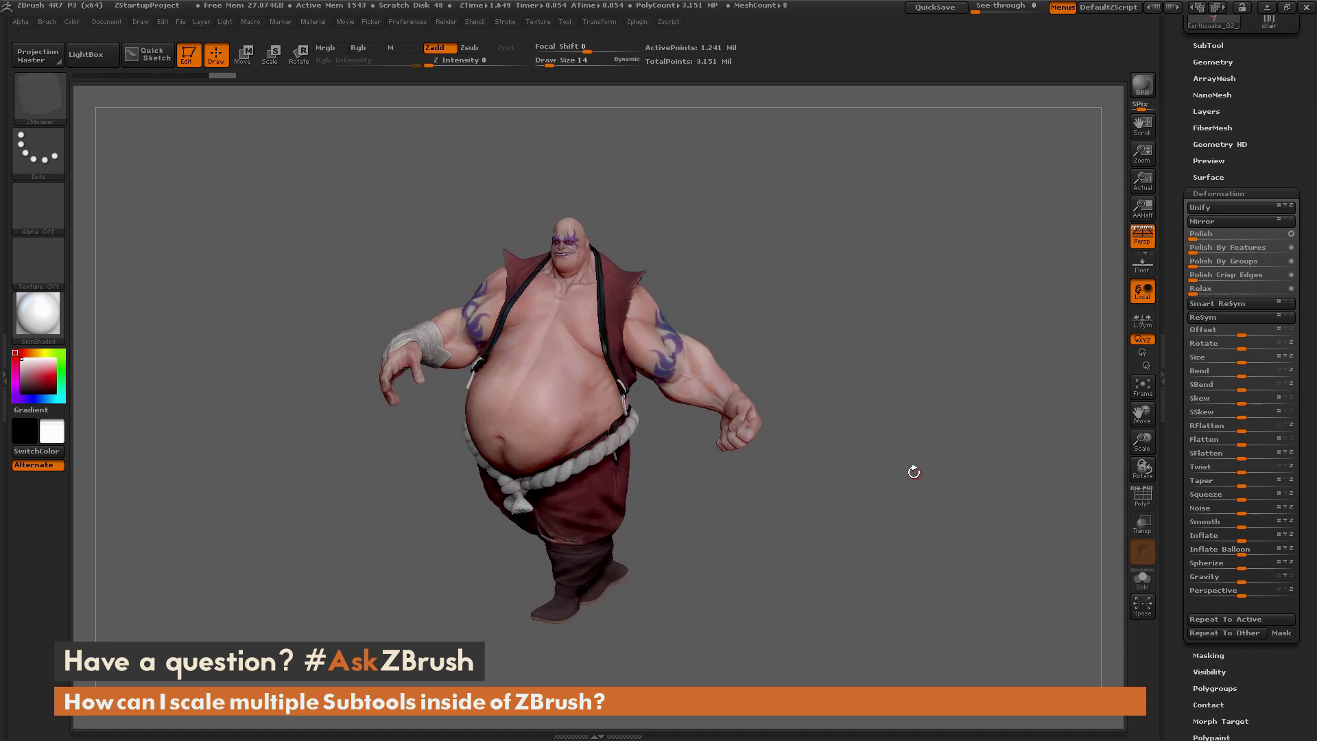
# Switch to the chair tool that contains the character together with a chair
pyautogui.moveTo(1174, 319); pyautogui.dragTo(1175, 421)
pyautogui.click(1269, 234)
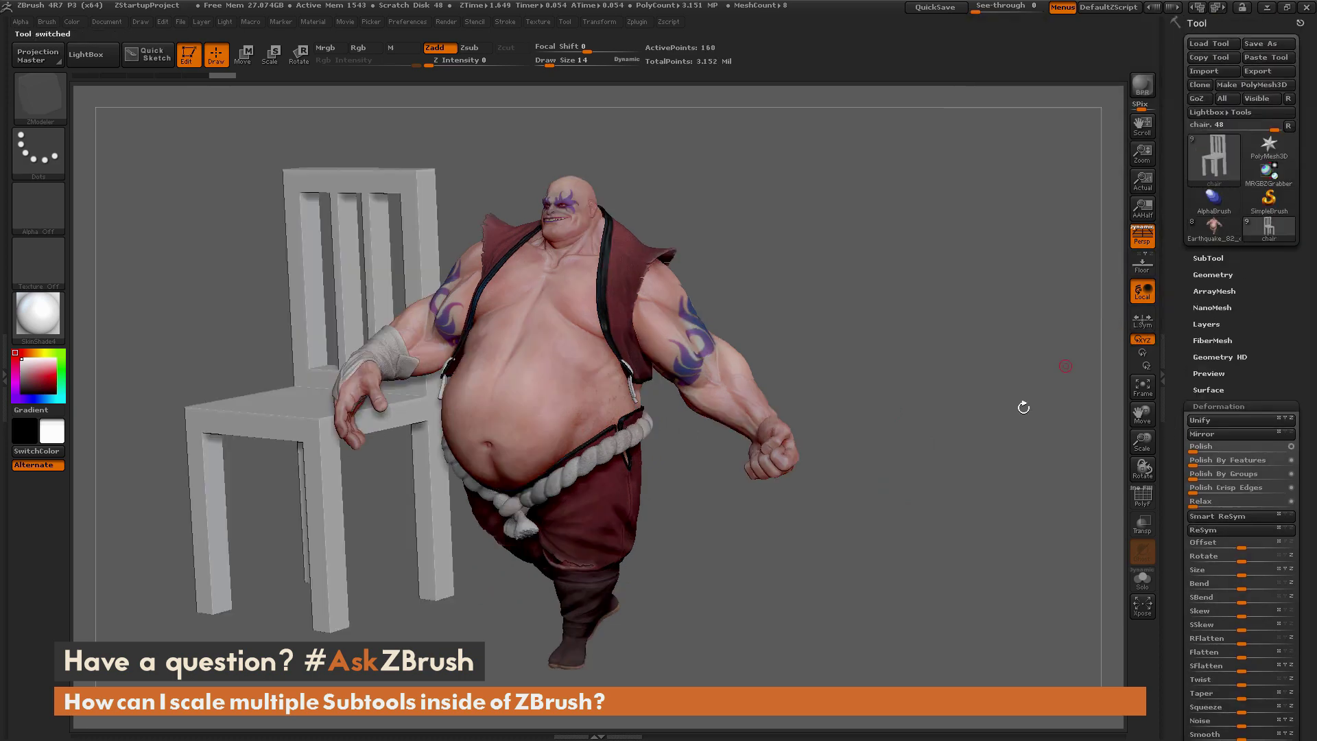
pyautogui.moveTo(994, 447); pyautogui.dragTo(927, 414)
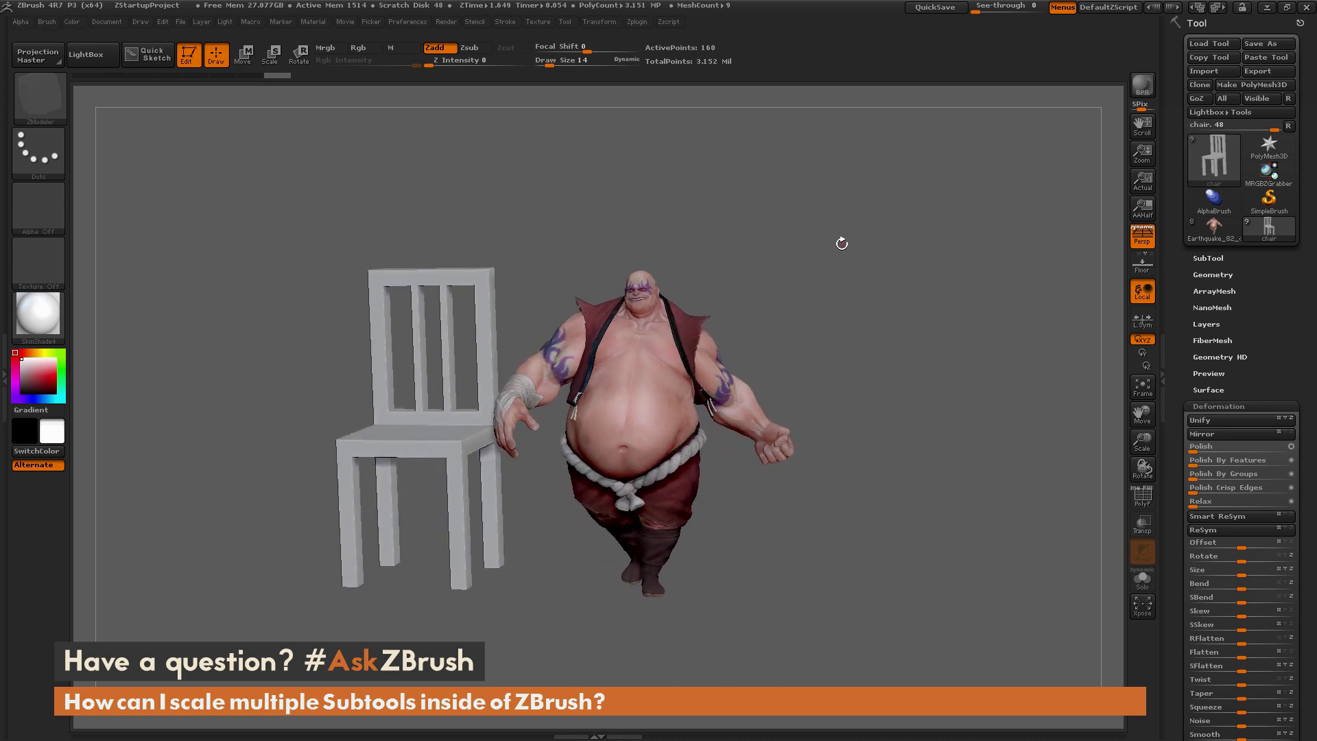
# Combine all subtools into one low-resolution TPoseMesh with Transpose Master and show it in the SubTool list
pyautogui.click(638, 22)
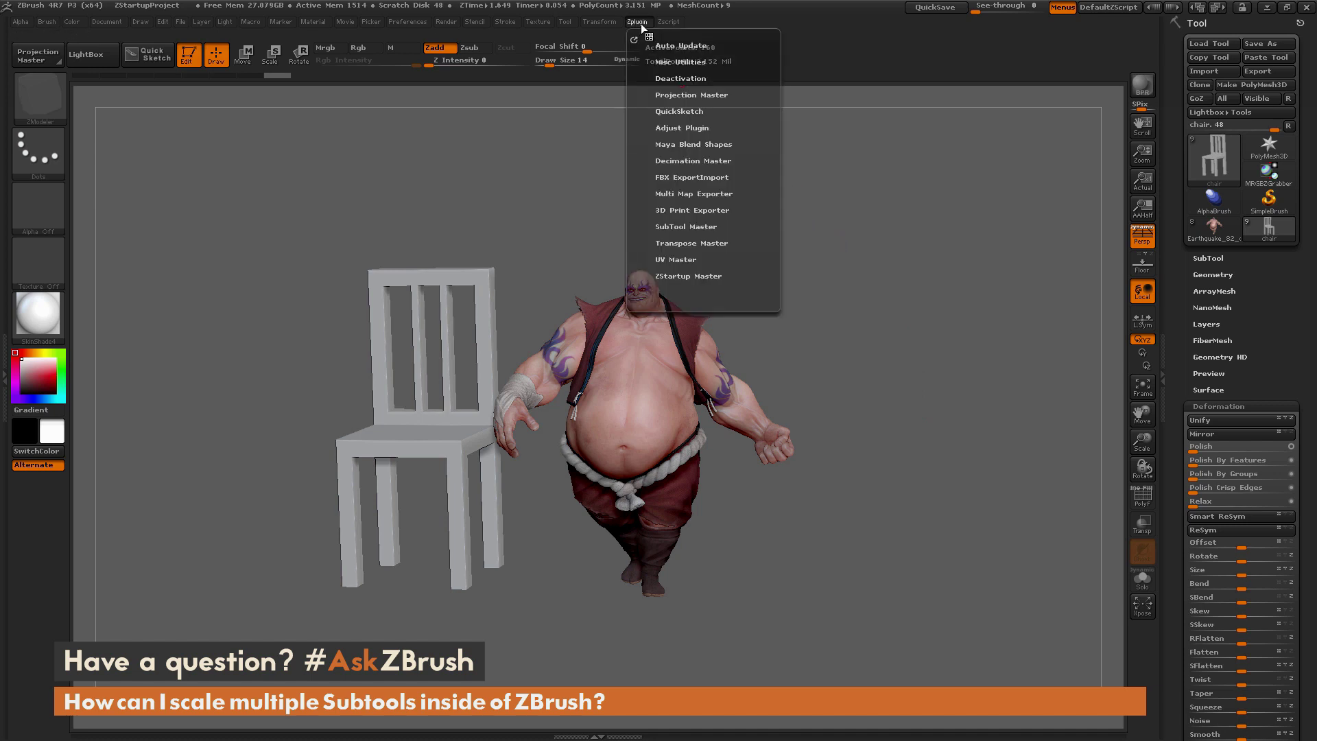
pyautogui.click(704, 243)
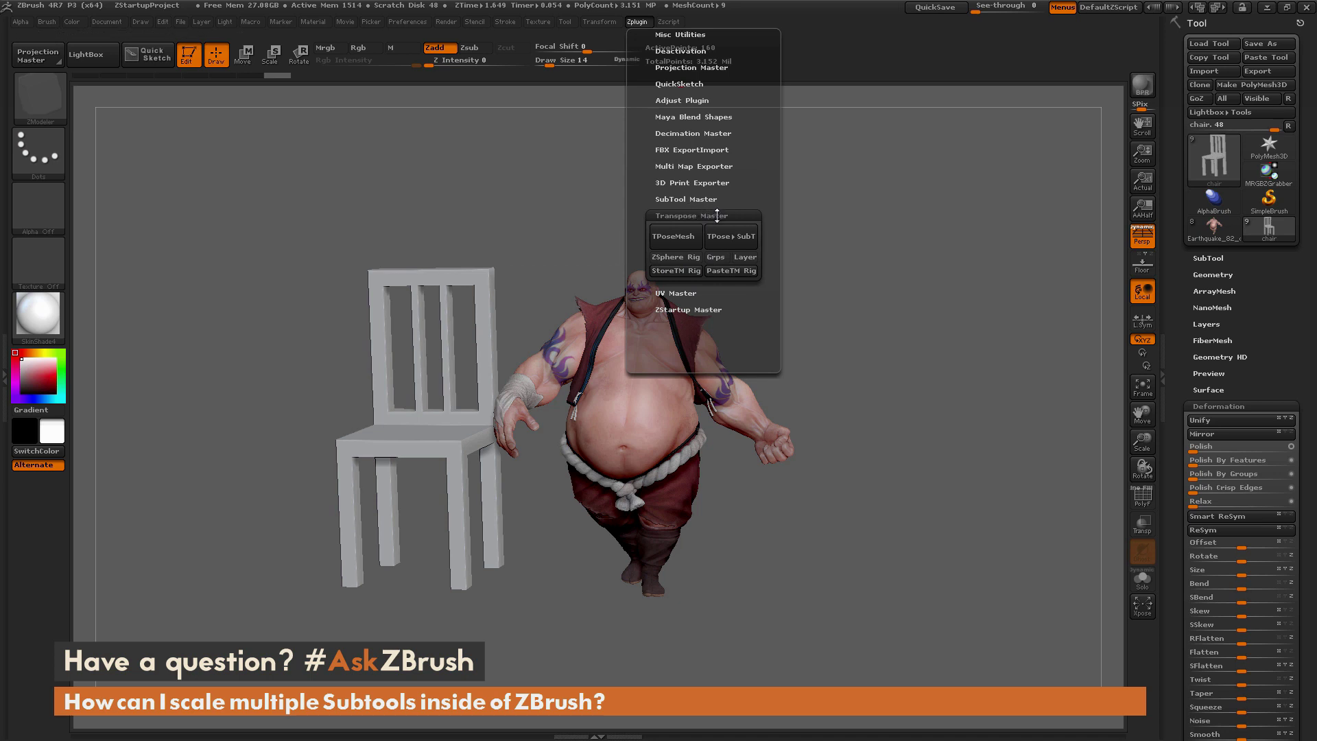
pyautogui.click(678, 239)
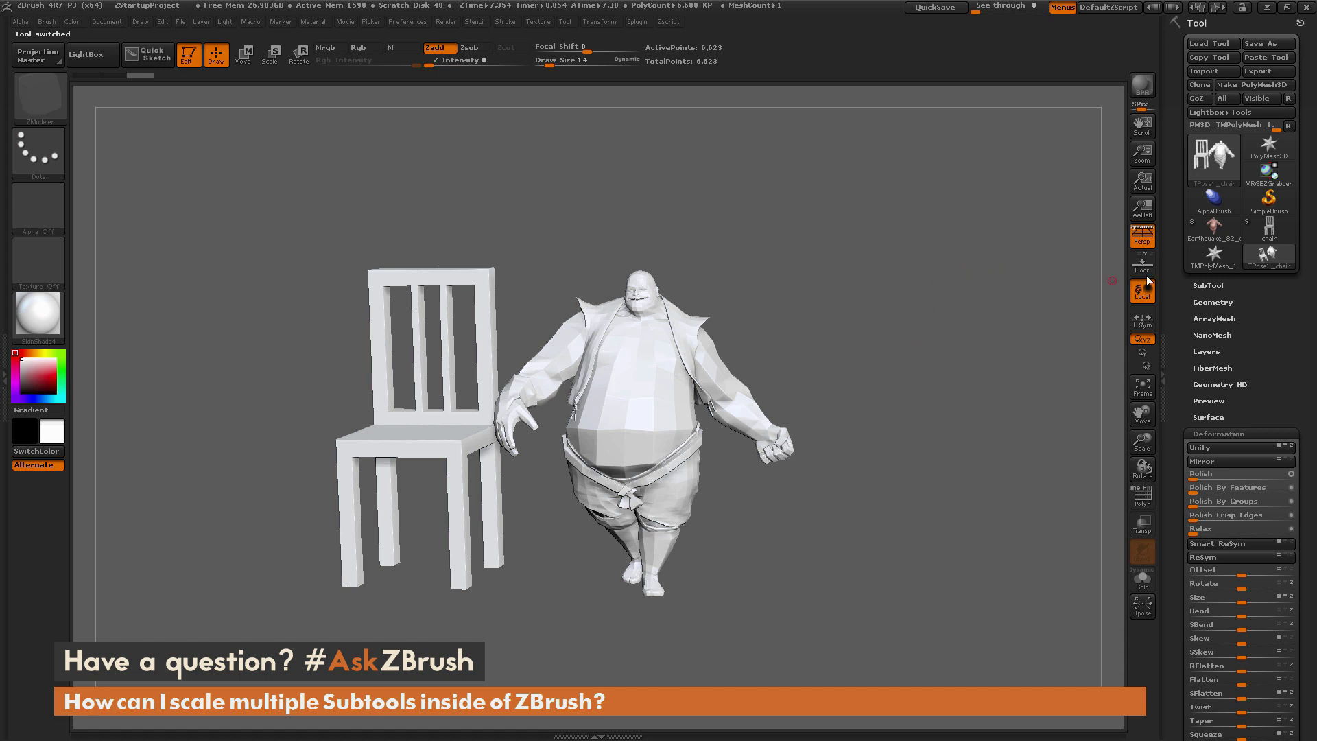
pyautogui.keyDown('shift'); pyautogui.moveTo(918, 411); pyautogui.dragTo(952, 412); pyautogui.keyUp('shift')
pyautogui.moveTo(952, 412)
pyautogui.mouseDown()
pyautogui.moveTo(926, 427)
pyautogui.moveTo(961, 413)
pyautogui.mouseUp()
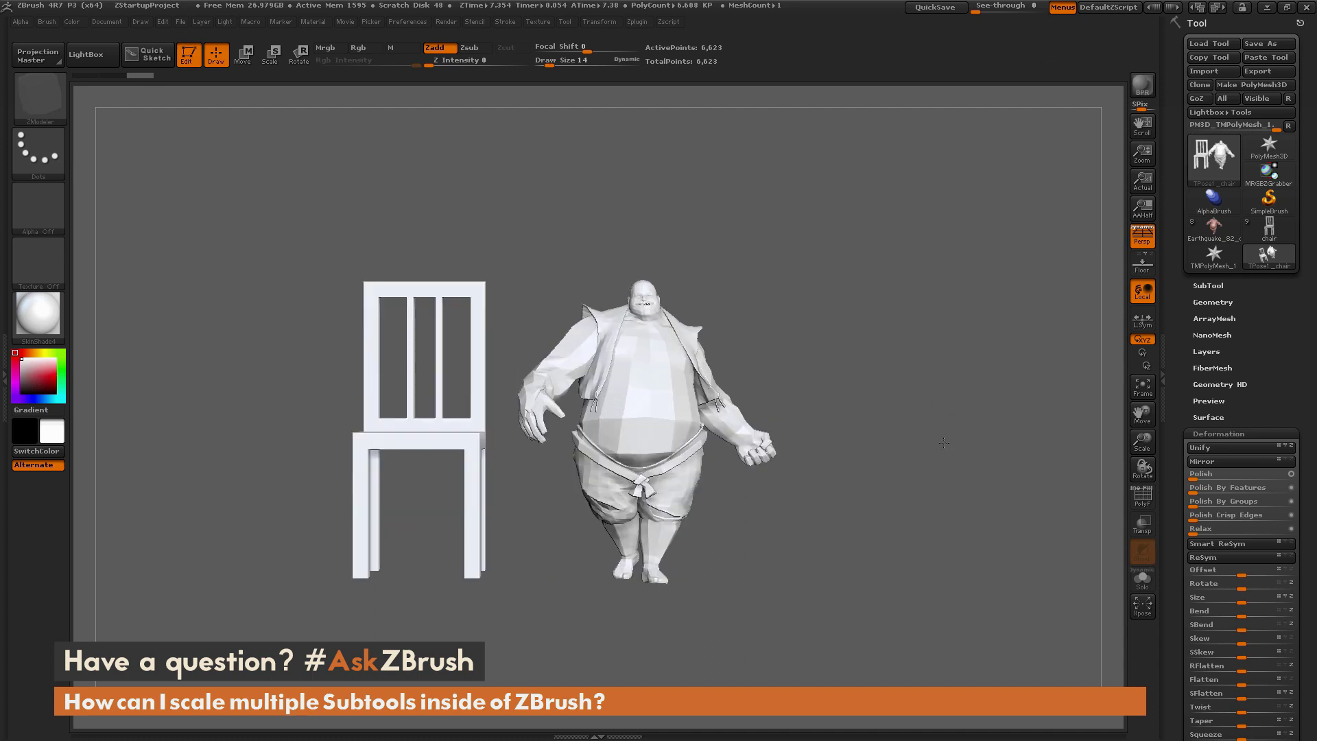
pyautogui.click(1209, 286)
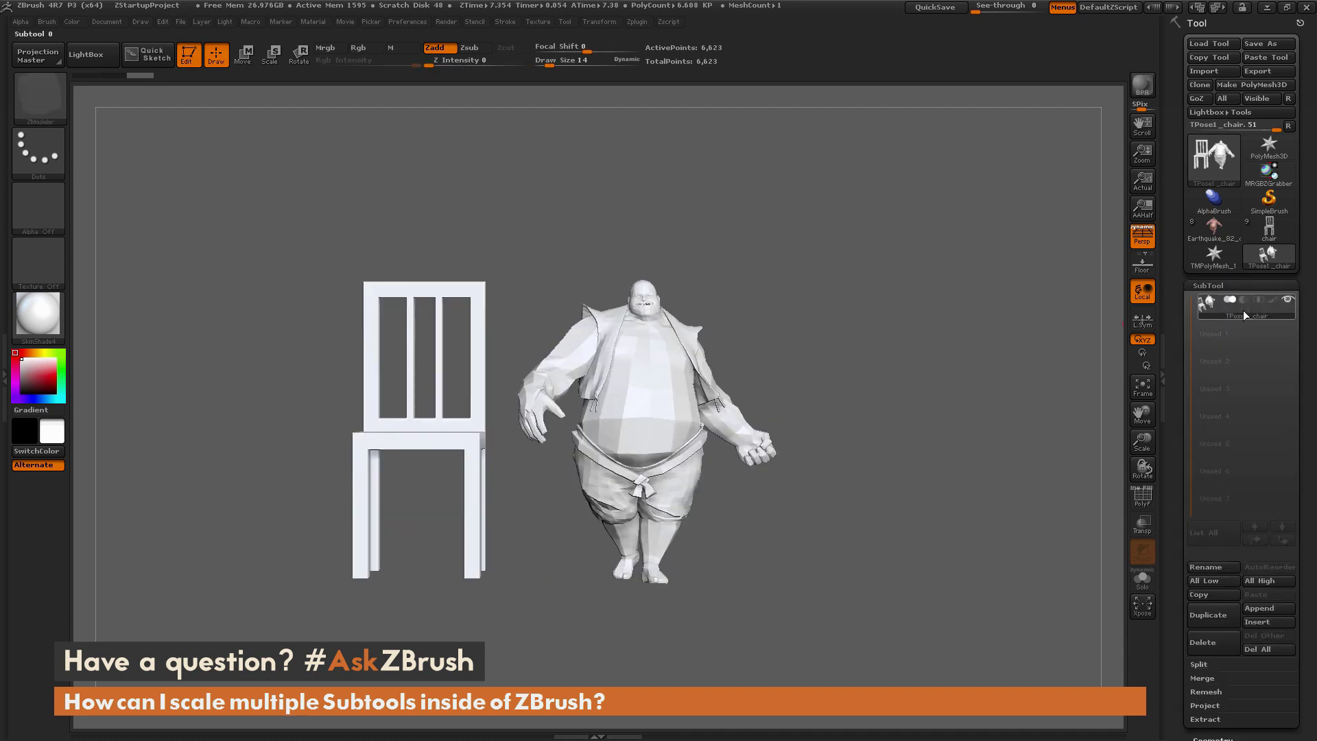
pyautogui.moveTo(1242, 306)
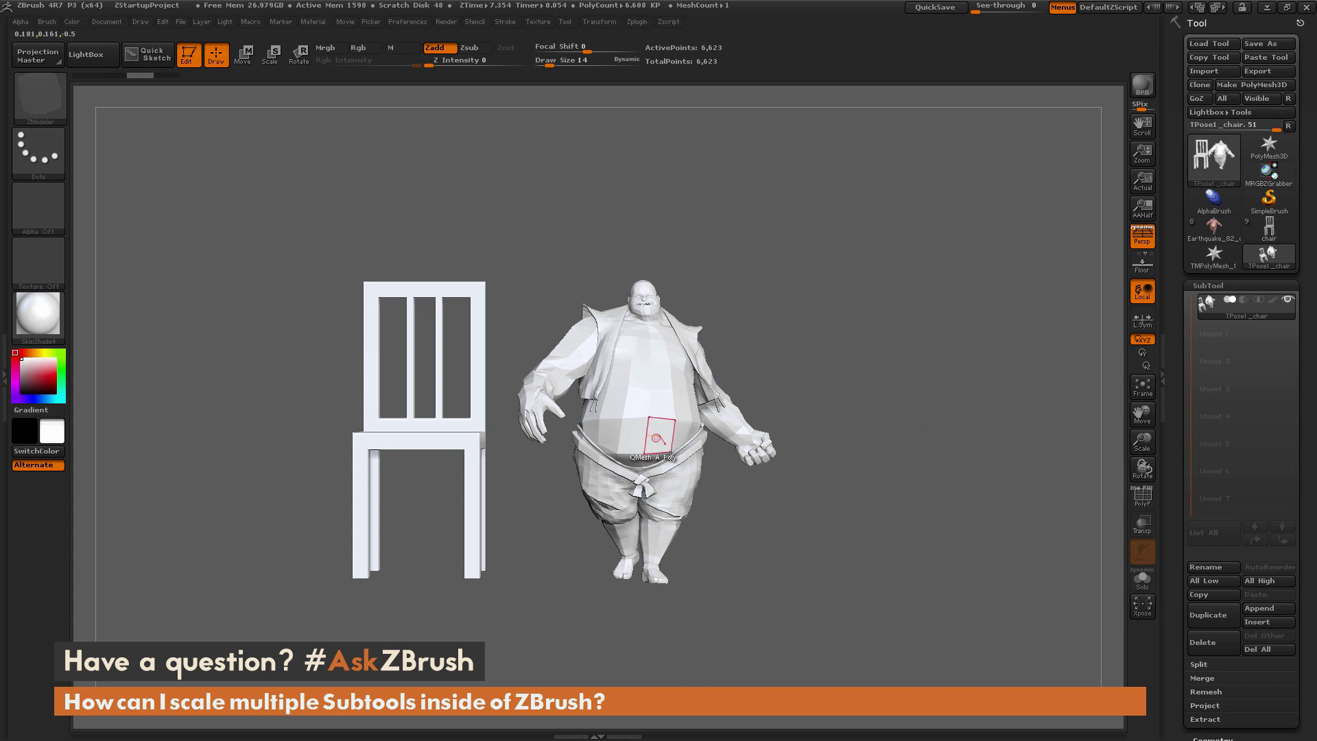
# Mask the whole chair in the combined mesh and turn off perspective in a front view
pyautogui.moveTo(301, 240)
pyautogui.keyDown('ctrl'); pyautogui.mouseDown()
pyautogui.moveTo(315, 386)
pyautogui.moveTo(497, 646)
pyautogui.mouseUp(); pyautogui.keyUp('ctrl')
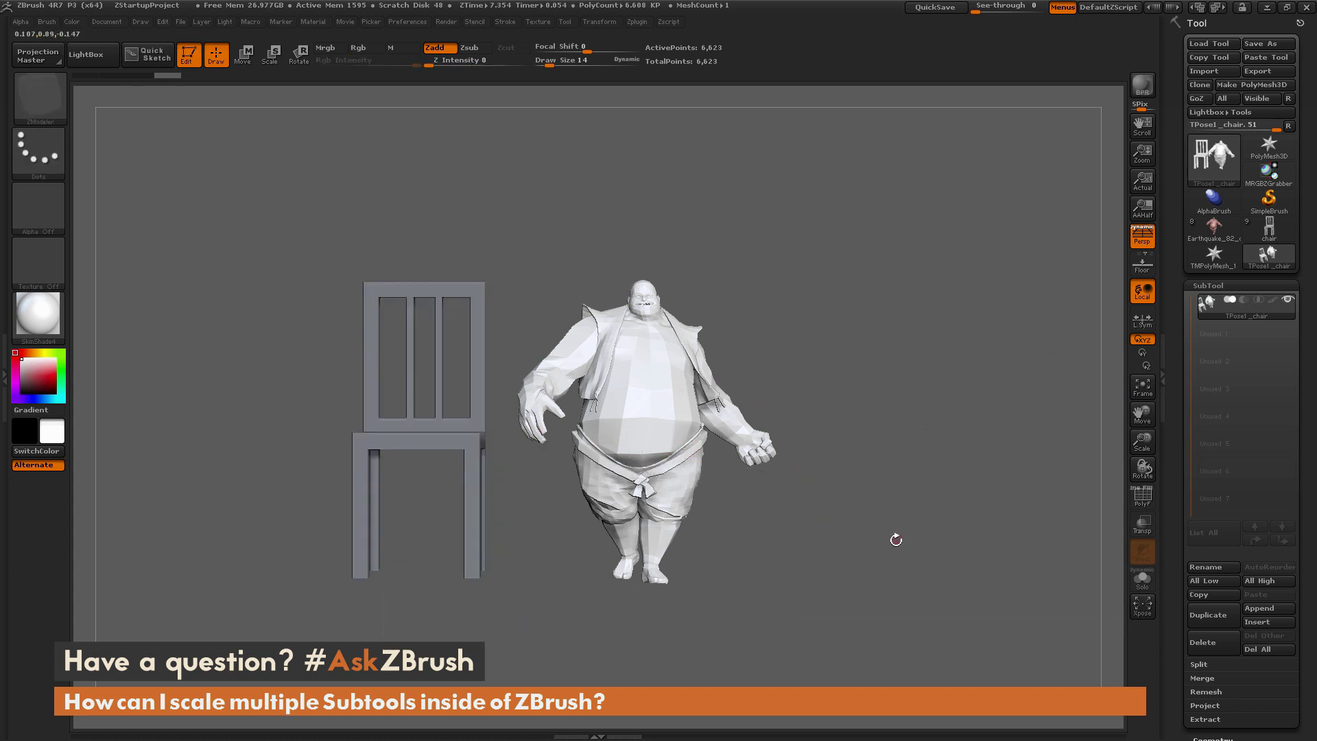
pyautogui.moveTo(902, 544); pyautogui.dragTo(858, 557)
pyautogui.moveTo(895, 554); pyautogui.dragTo(902, 556)
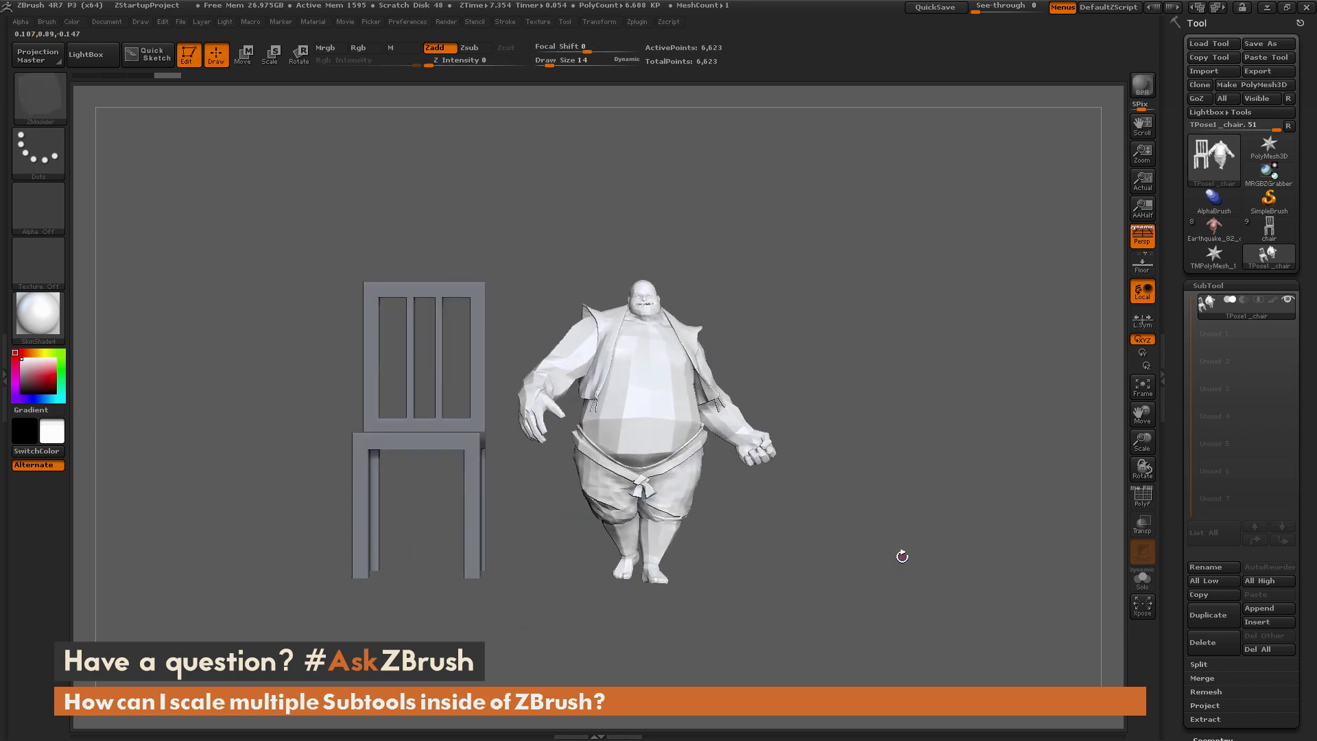
pyautogui.click(1140, 239)
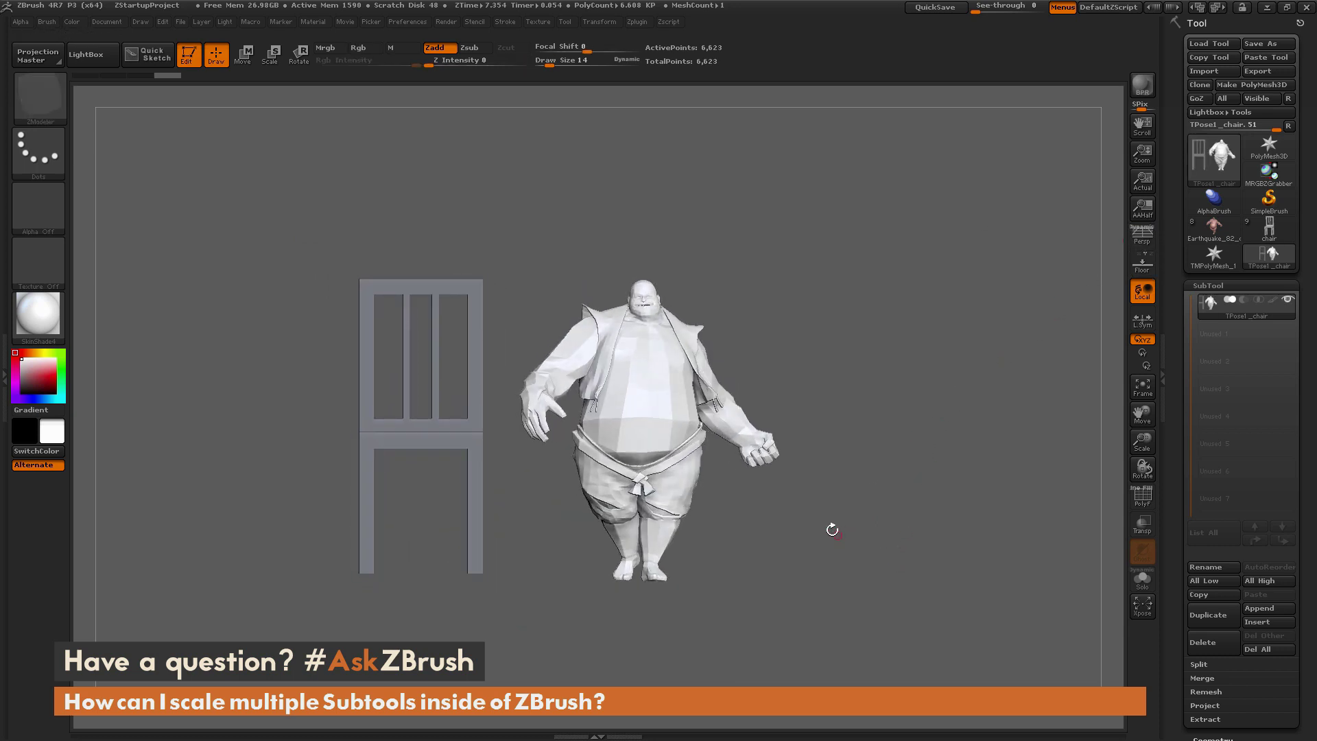
# Scale the unmasked character up well beyond the chair with a vertical transpose line on the body
pyautogui.click(271, 55)
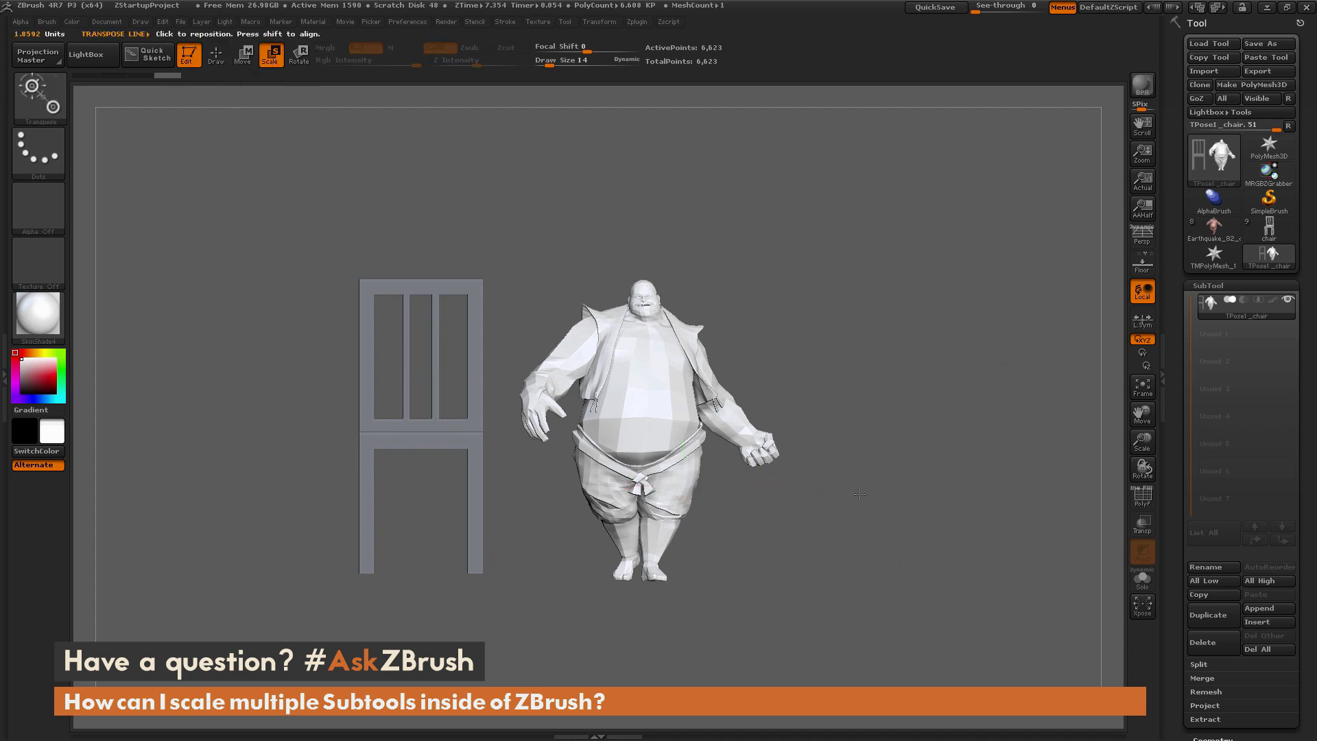
pyautogui.keyDown('alt'); pyautogui.moveTo(859, 493); pyautogui.dragTo(851, 473); pyautogui.keyUp('alt')
pyautogui.moveTo(645, 415); pyautogui.dragTo(645, 276)
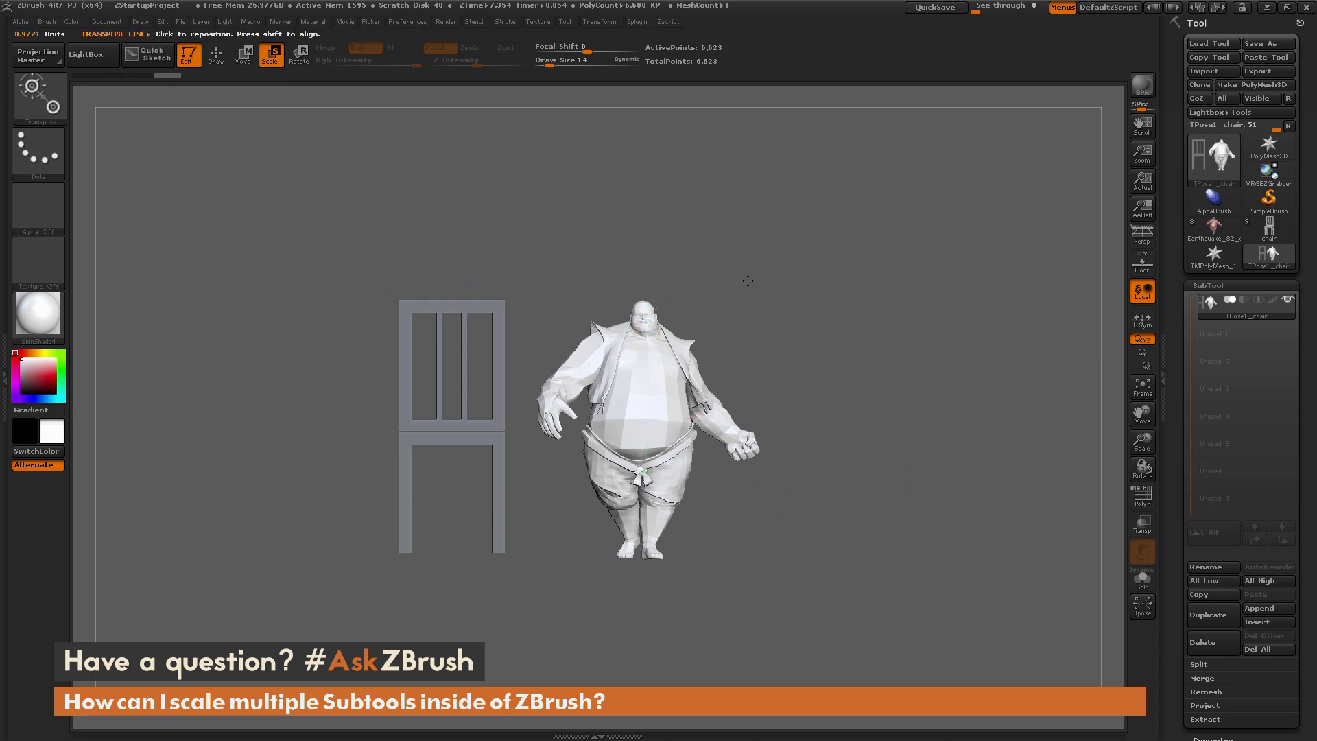
pyautogui.keyDown('alt'); pyautogui.moveTo(642, 299); pyautogui.dragTo(639, 345, button='right'); pyautogui.keyUp('alt')
pyautogui.moveTo(643, 346); pyautogui.dragTo(650, 175)
# Move the enlarged character up until the feet stand level with the chair legs, and clear the chair's mask
pyautogui.press('w')
pyautogui.keyDown('alt'); pyautogui.moveTo(818, 367); pyautogui.dragTo(816, 335); pyautogui.keyUp('alt')
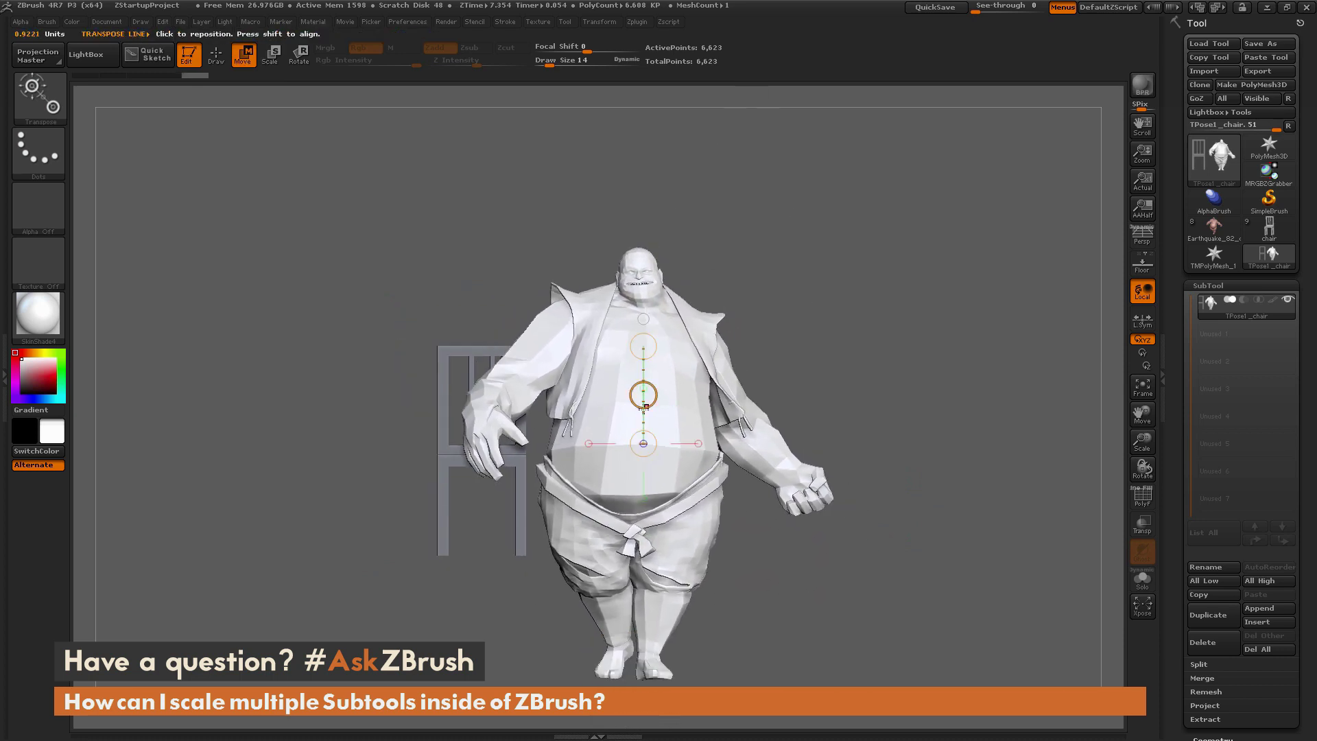
pyautogui.moveTo(645, 407); pyautogui.dragTo(659, 276)
pyautogui.moveTo(1046, 446); pyautogui.dragTo(880, 423)
pyautogui.keyDown('ctrl'); pyautogui.moveTo(867, 248); pyautogui.dragTo(926, 336); pyautogui.keyUp('ctrl')
pyautogui.moveTo(971, 468); pyautogui.dragTo(950, 468)
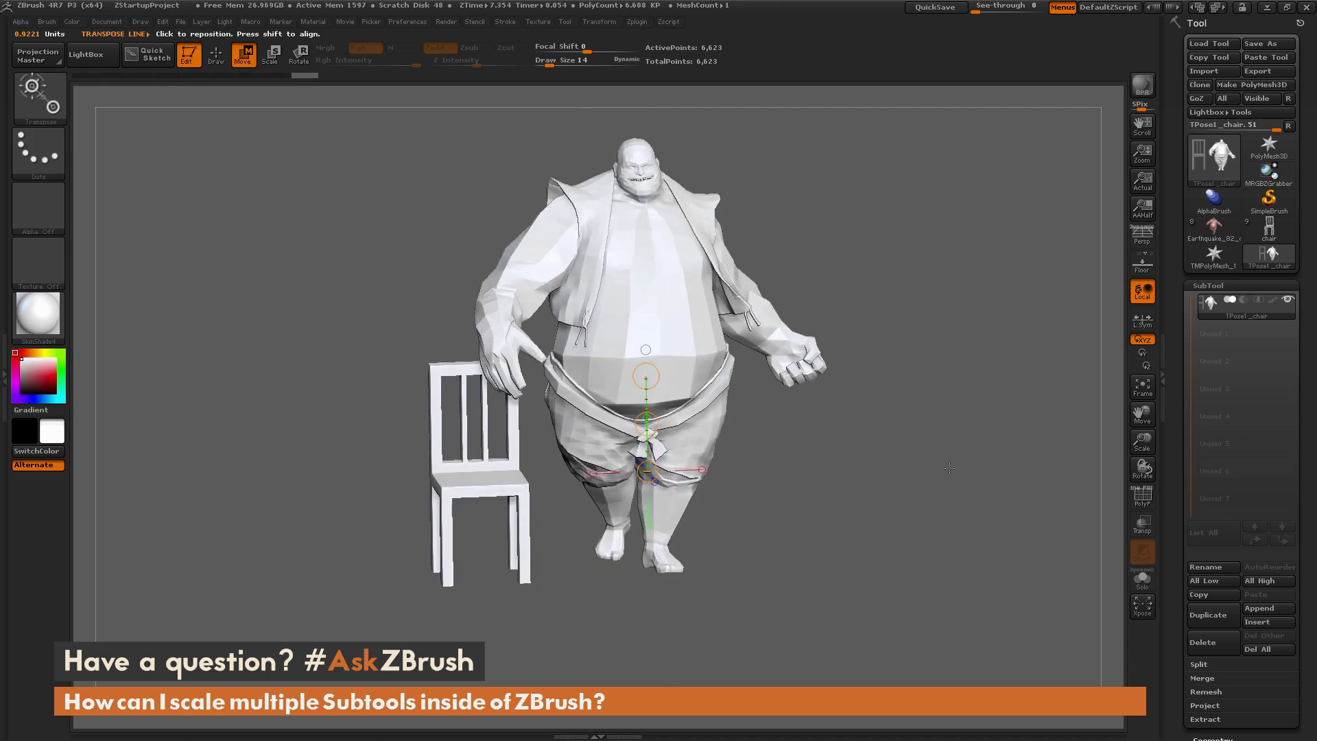
# Transfer the scaled TPoseMesh back to the original detailed subtools with TPose>SubT
pyautogui.click(638, 22)
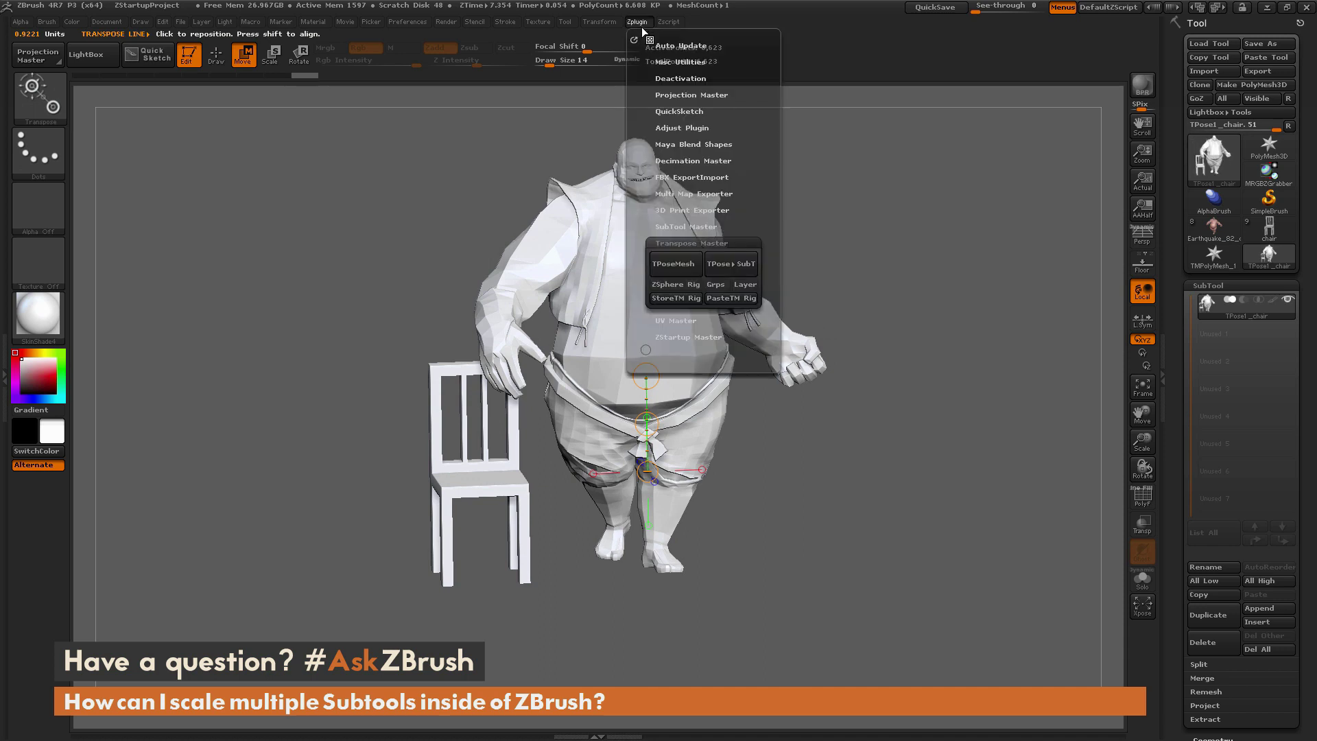
pyautogui.click(733, 269)
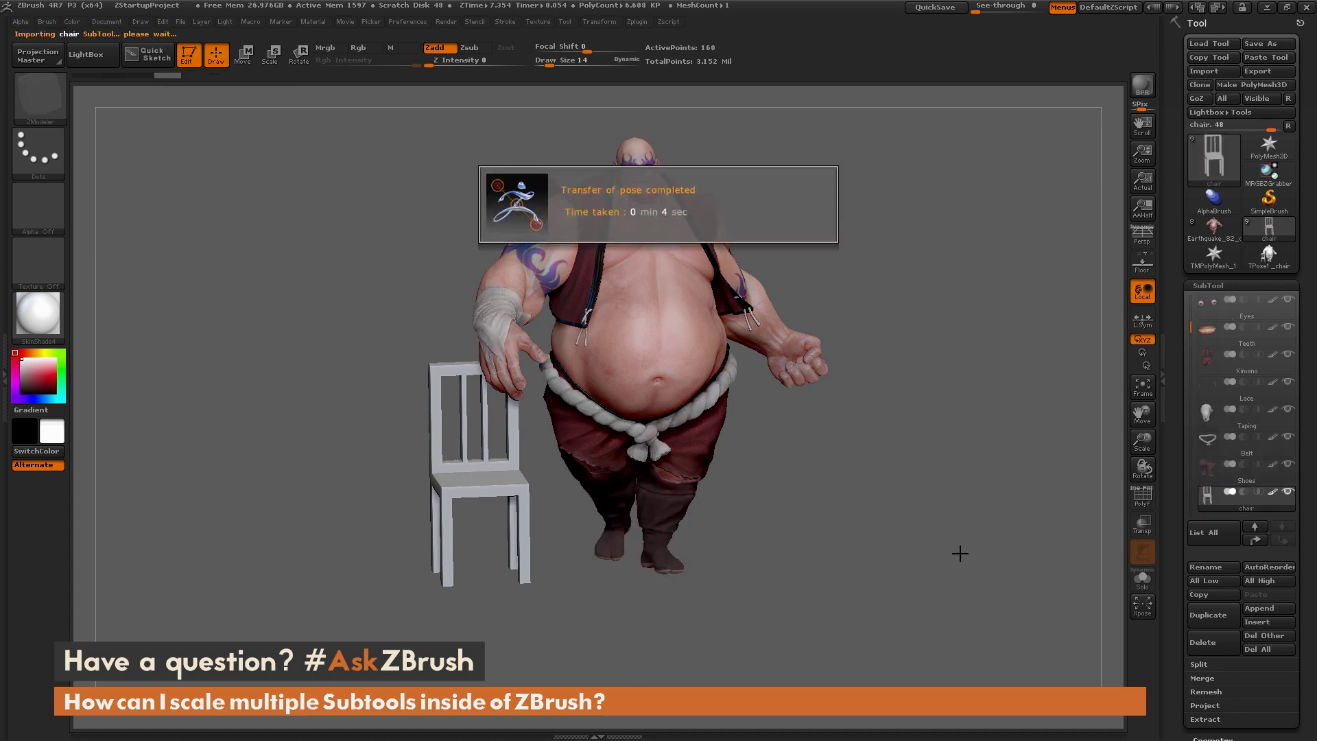
pyautogui.moveTo(975, 610)
pyautogui.mouseDown()
pyautogui.moveTo(924, 605)
pyautogui.moveTo(980, 602)
pyautogui.mouseUp()
pyautogui.moveTo(970, 531); pyautogui.dragTo(735, 546)
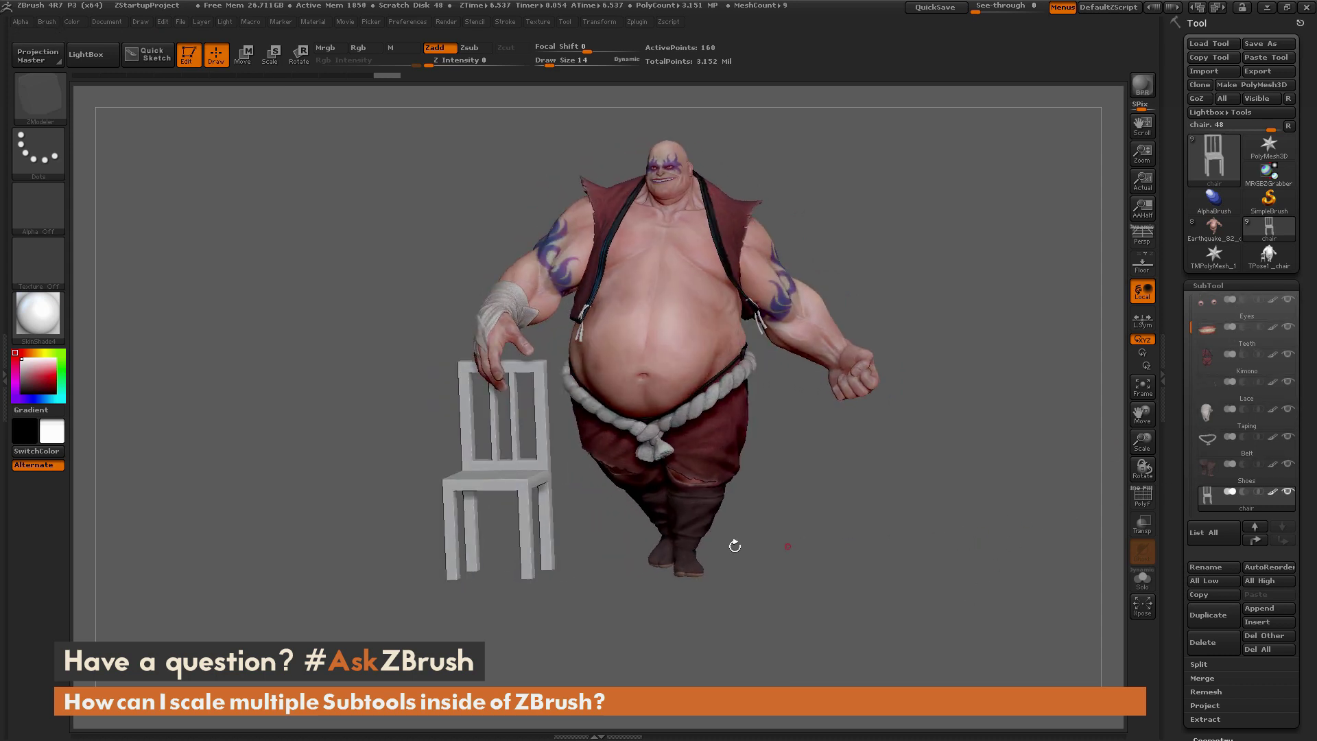
# Review the scaled character beside the chair, the Deformation settings and the Transpose Master commands
pyautogui.moveTo(884, 545); pyautogui.dragTo(895, 580)
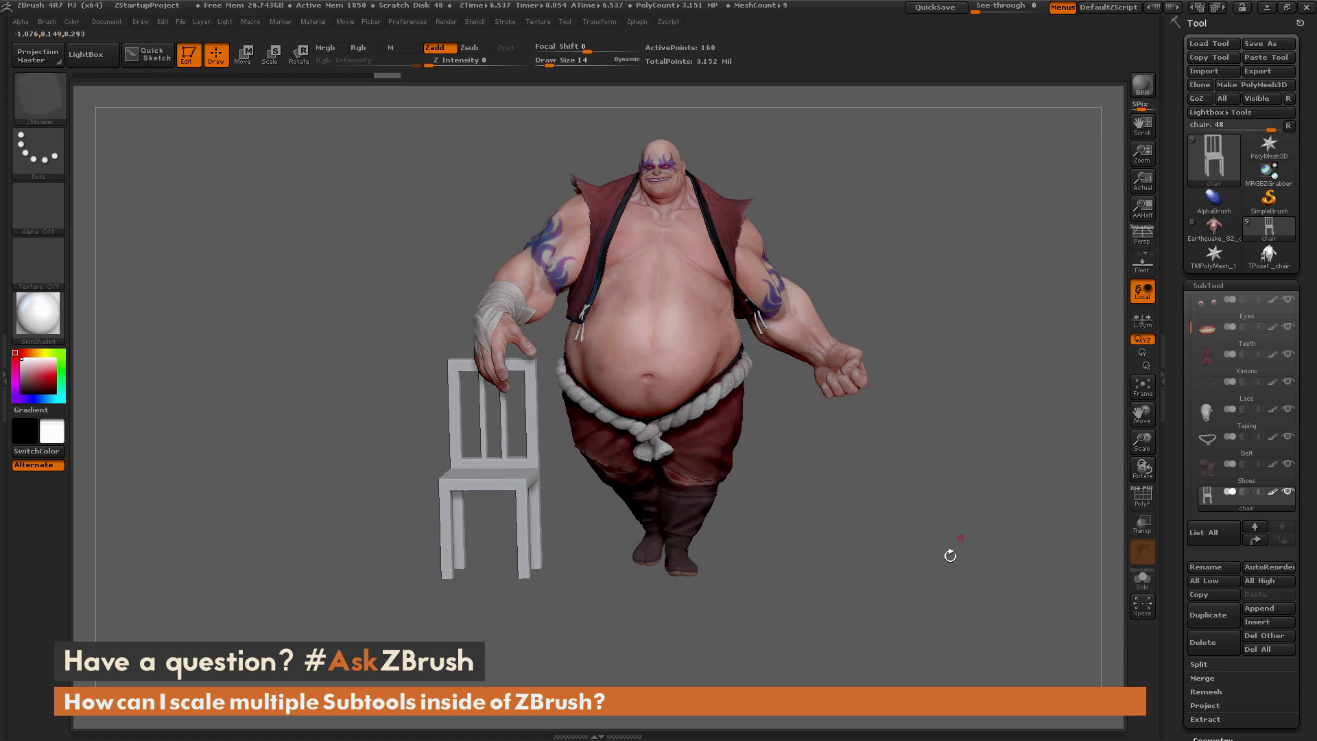
pyautogui.moveTo(962, 566); pyautogui.dragTo(987, 515)
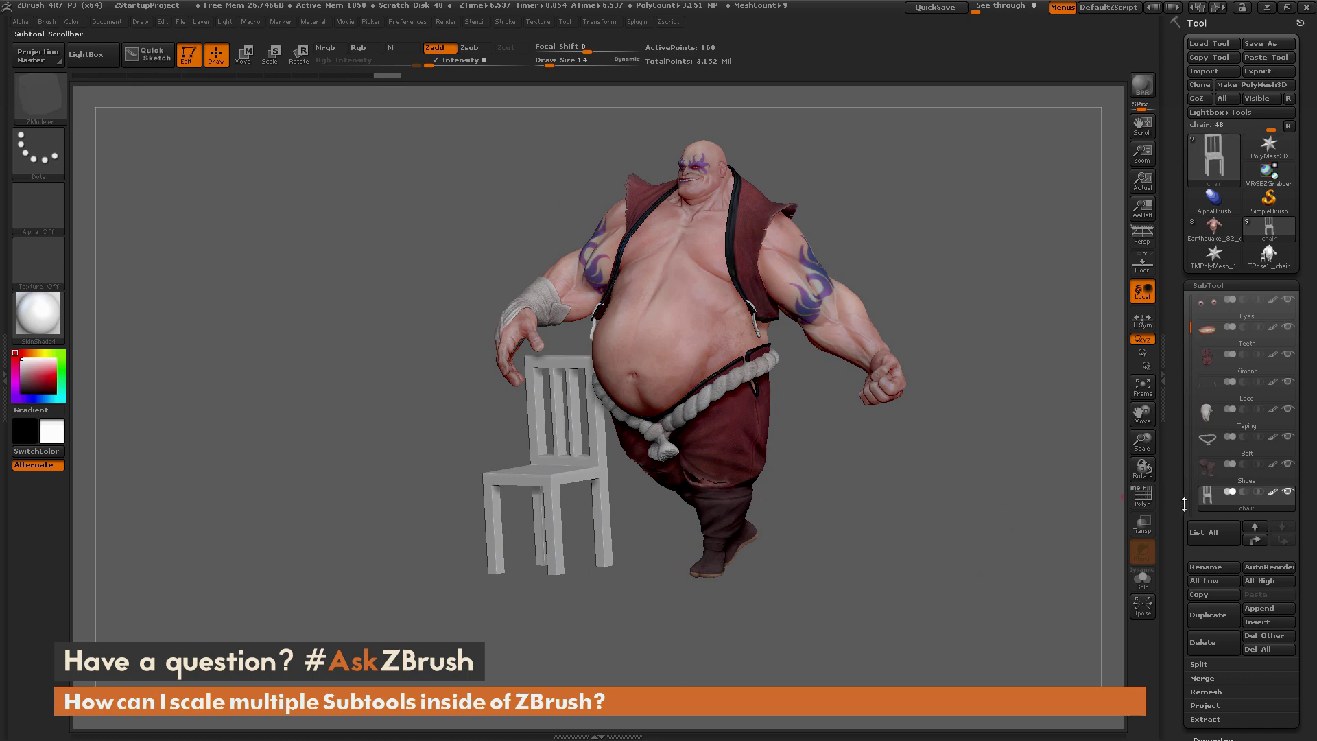
pyautogui.scroll(-10, 1207, 439)
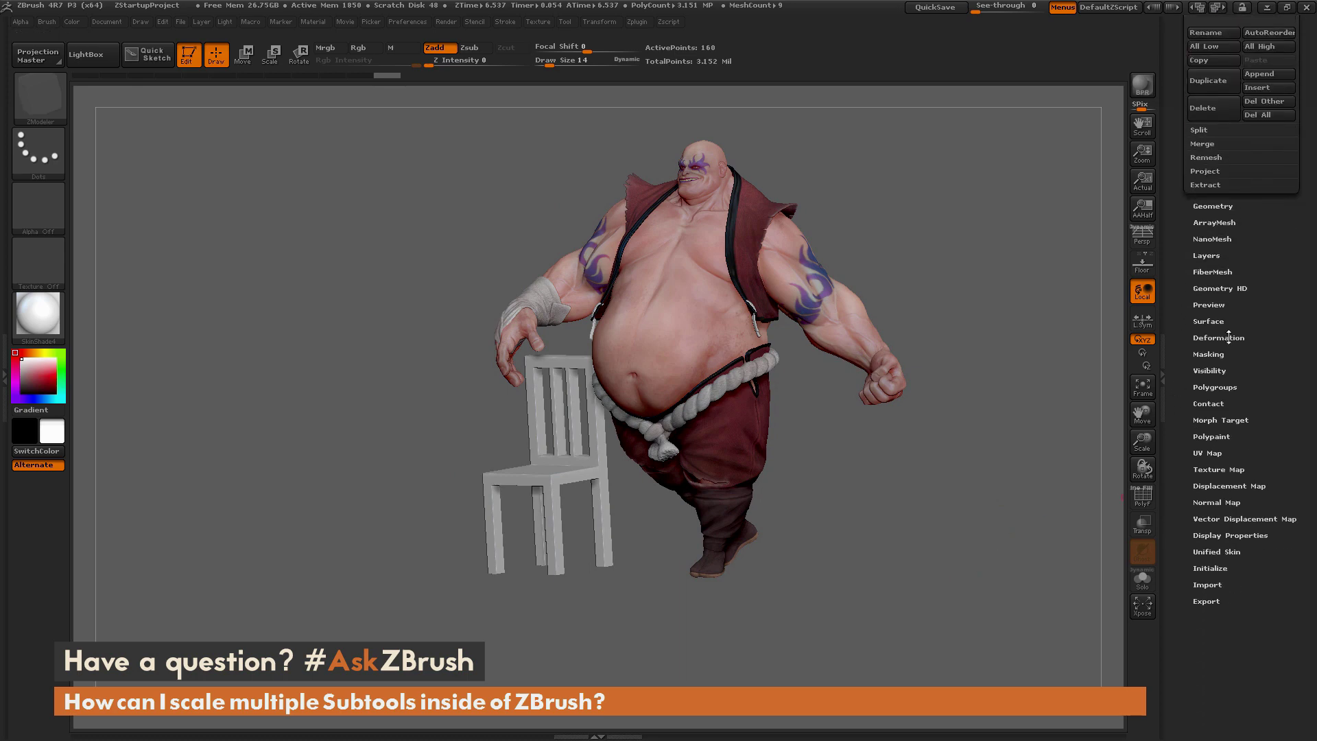
pyautogui.click(1229, 336)
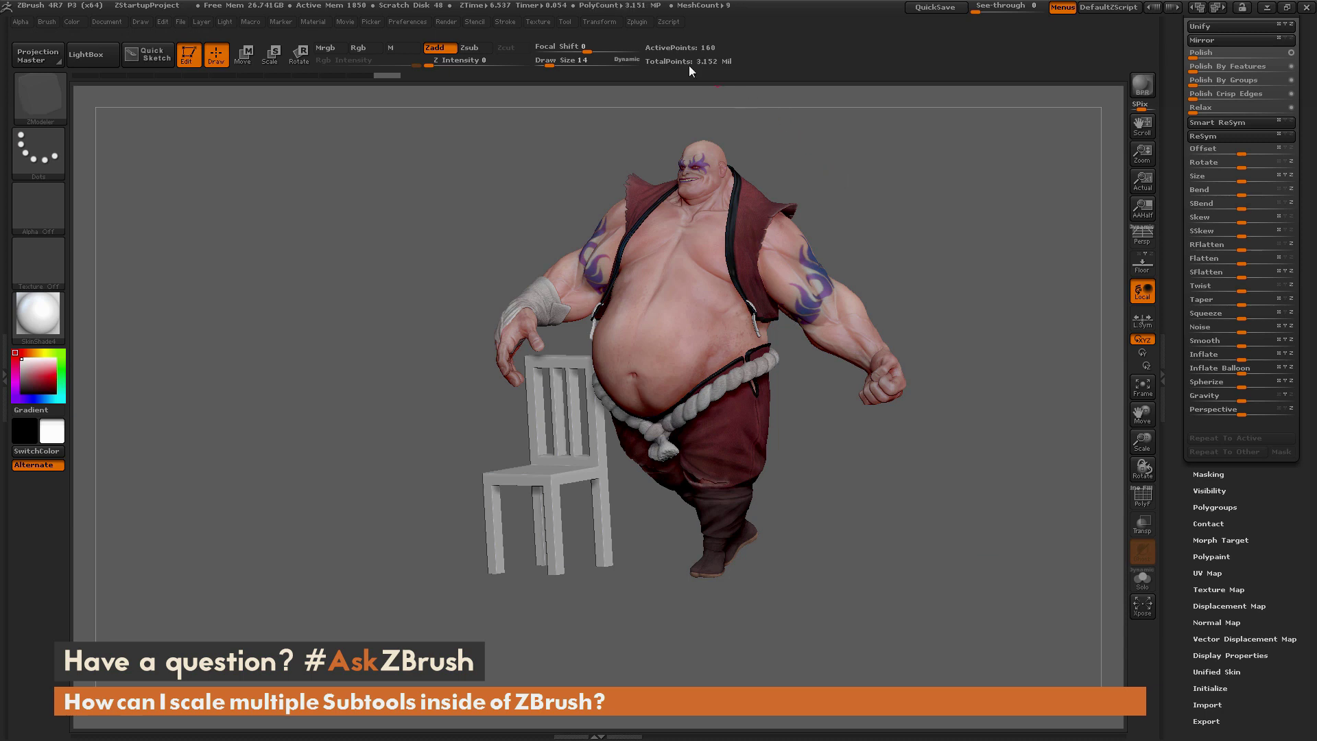
pyautogui.click(638, 21)
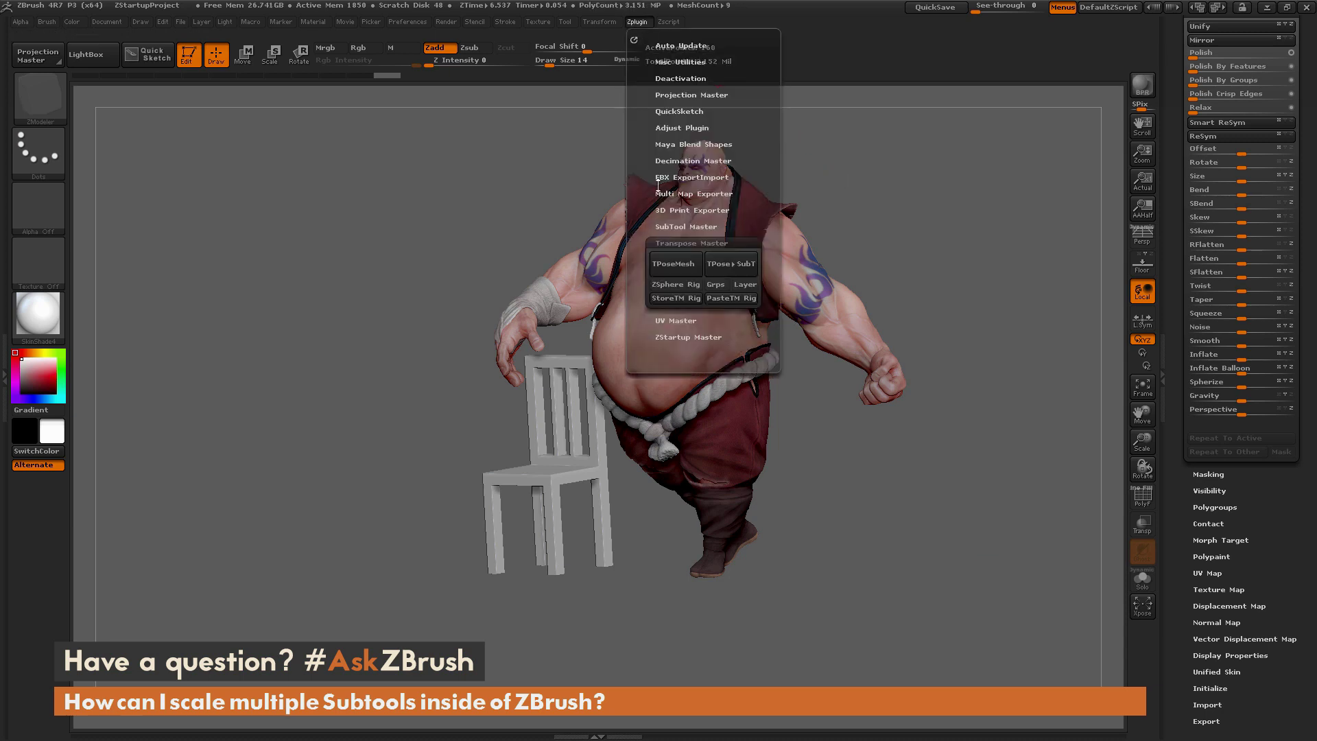
pyautogui.click(688, 263)
pyautogui.moveTo(984, 449); pyautogui.dragTo(1015, 461)
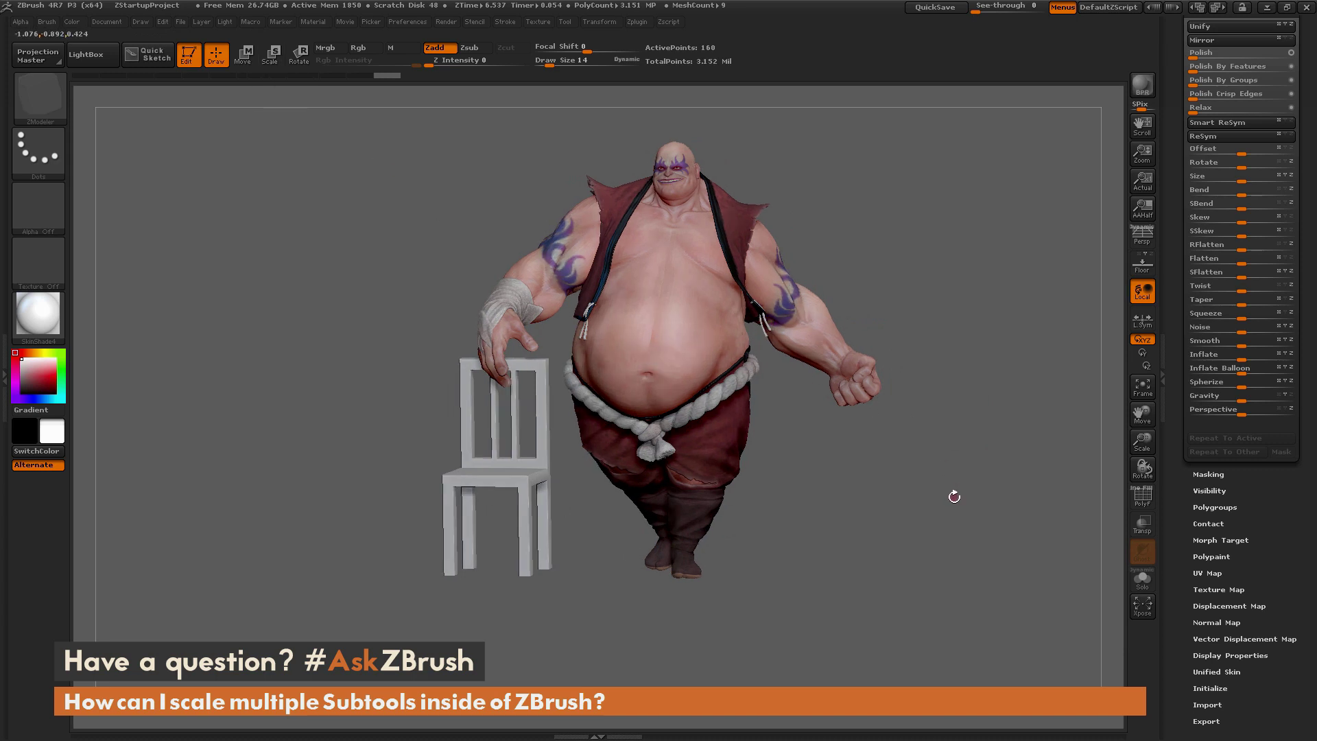